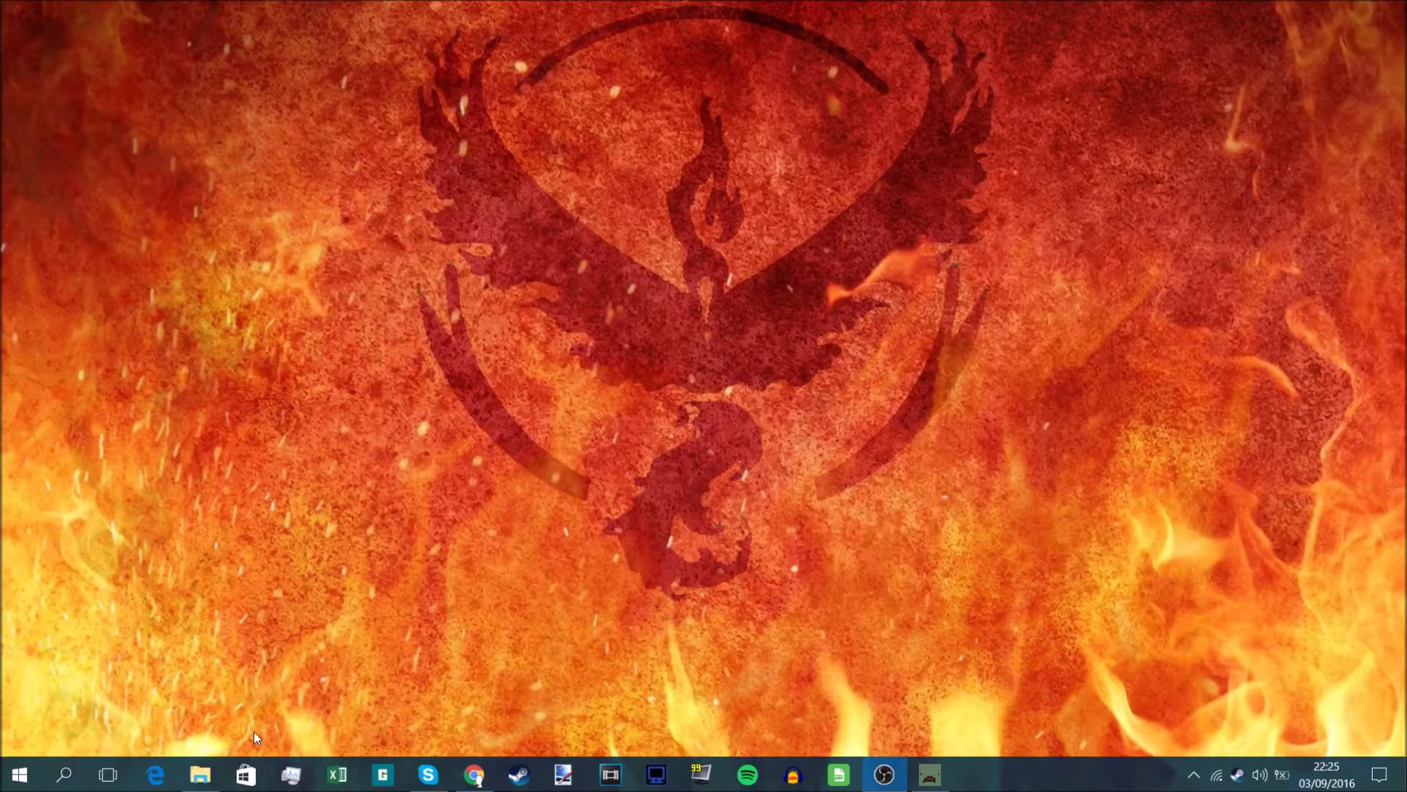
- Bring back the File Explorer window showing D:\SteamLibrary\steamapps\common\Unturned
click(200, 774)
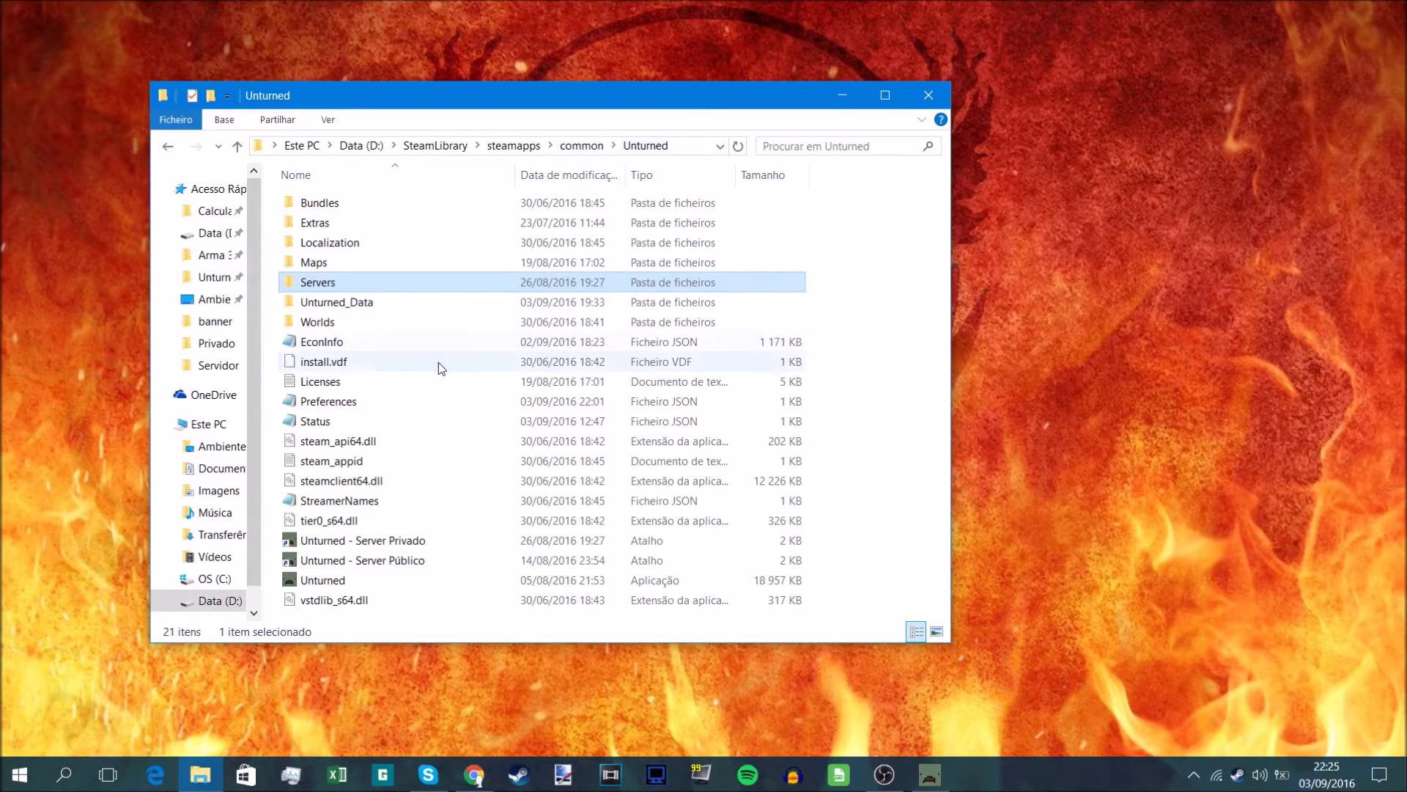
- Open Servers\Privado\Config in Notepad from the Unturned folder
double_click(317, 283)
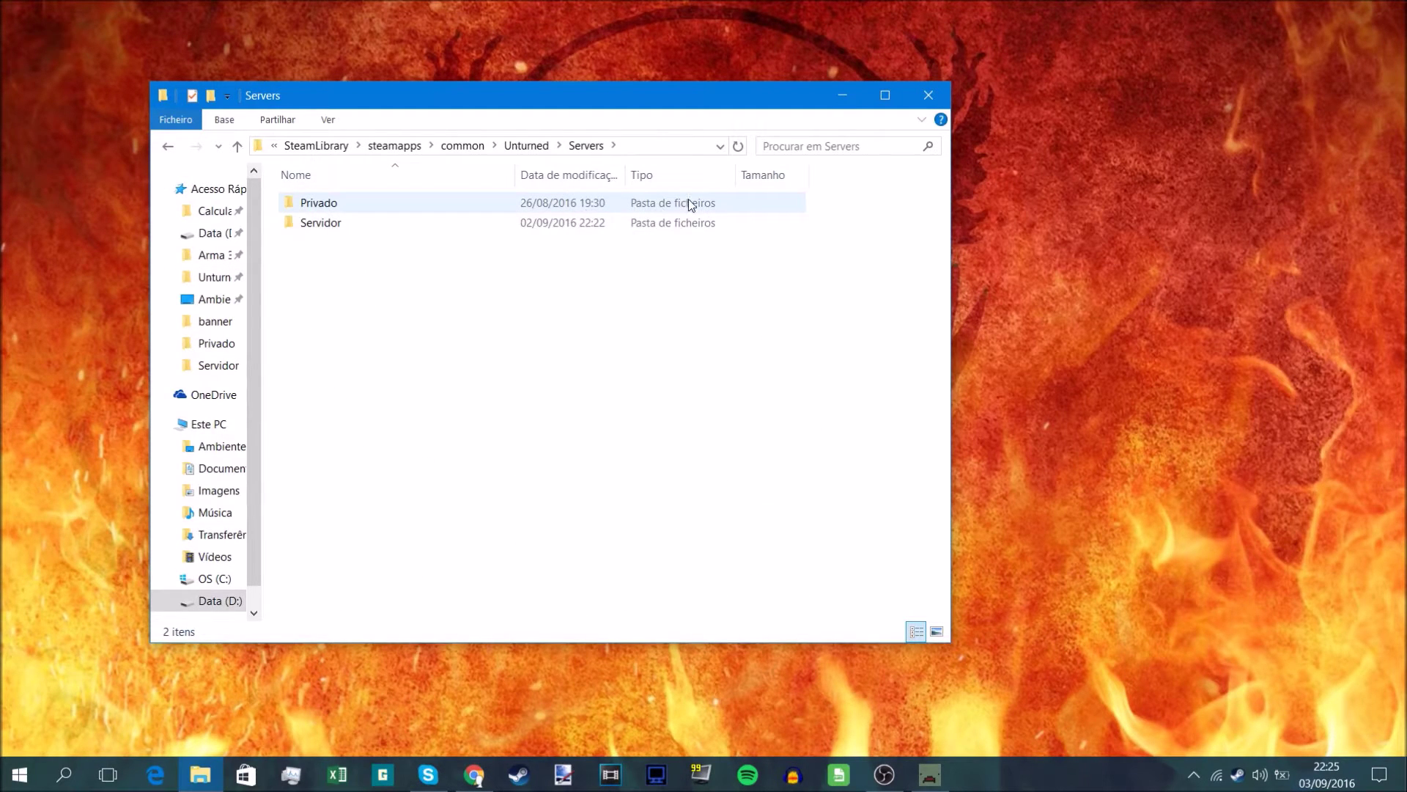
double_click(332, 205)
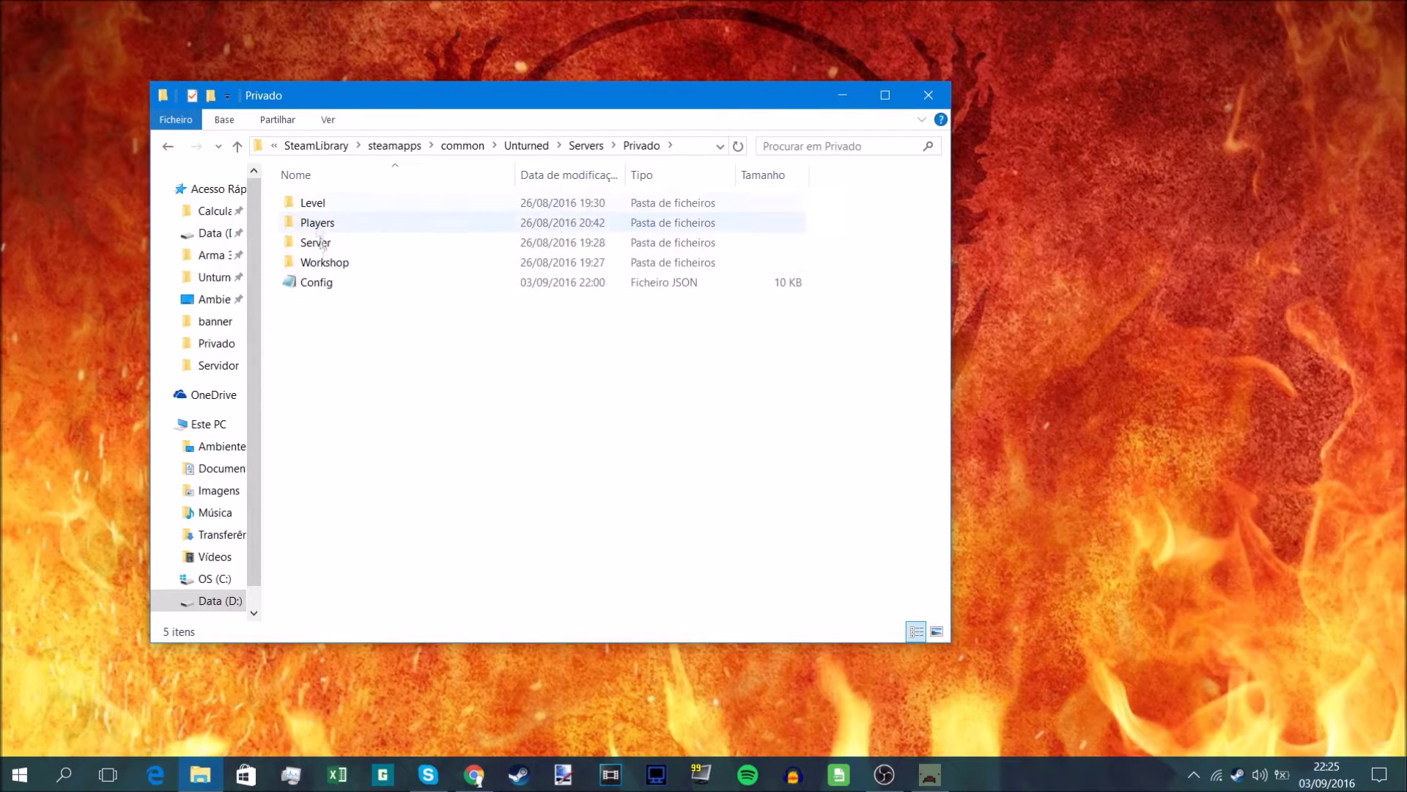
double_click(340, 285)
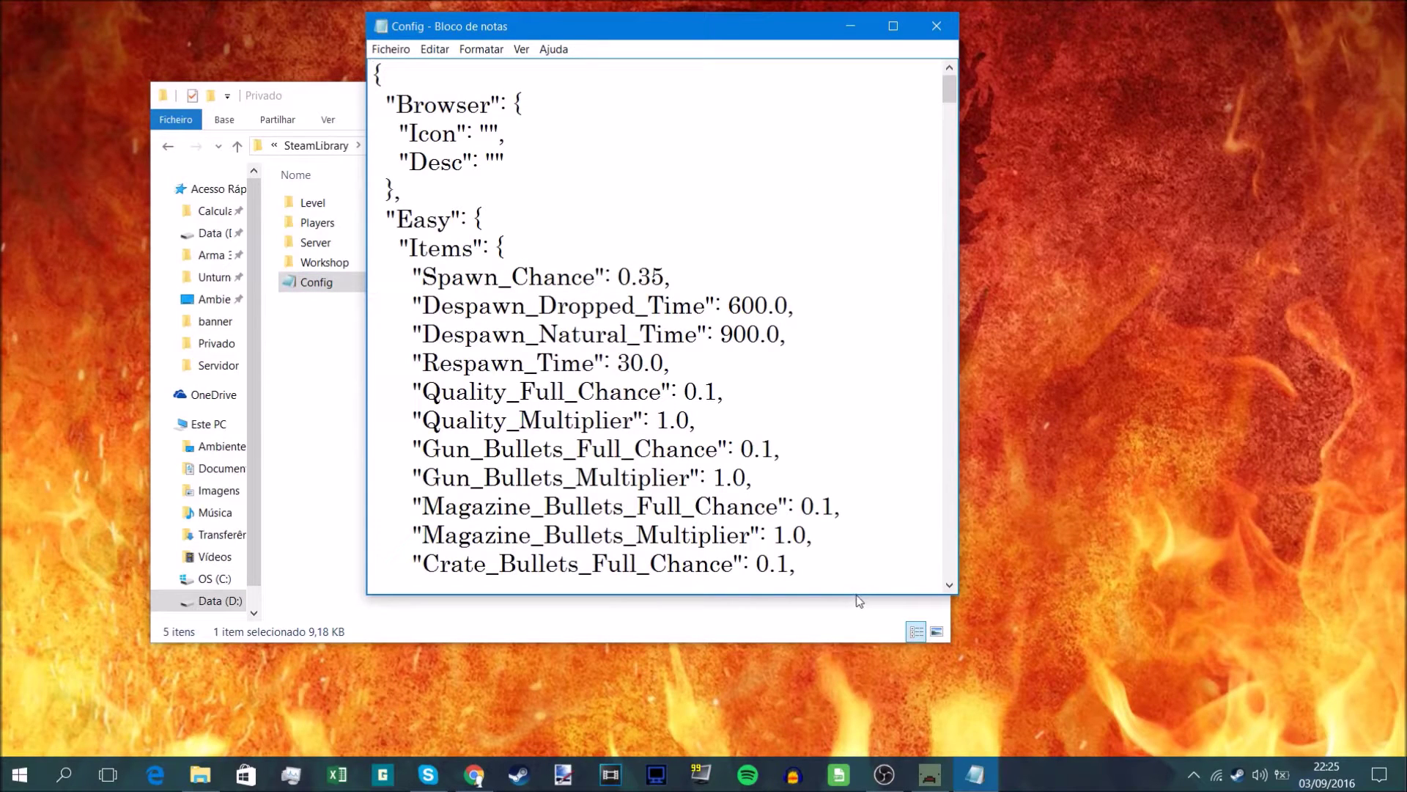
- Stretch the Notepad window down to the taskbar and highlight the Easy difficulty section
drag(855, 595, 872, 786)
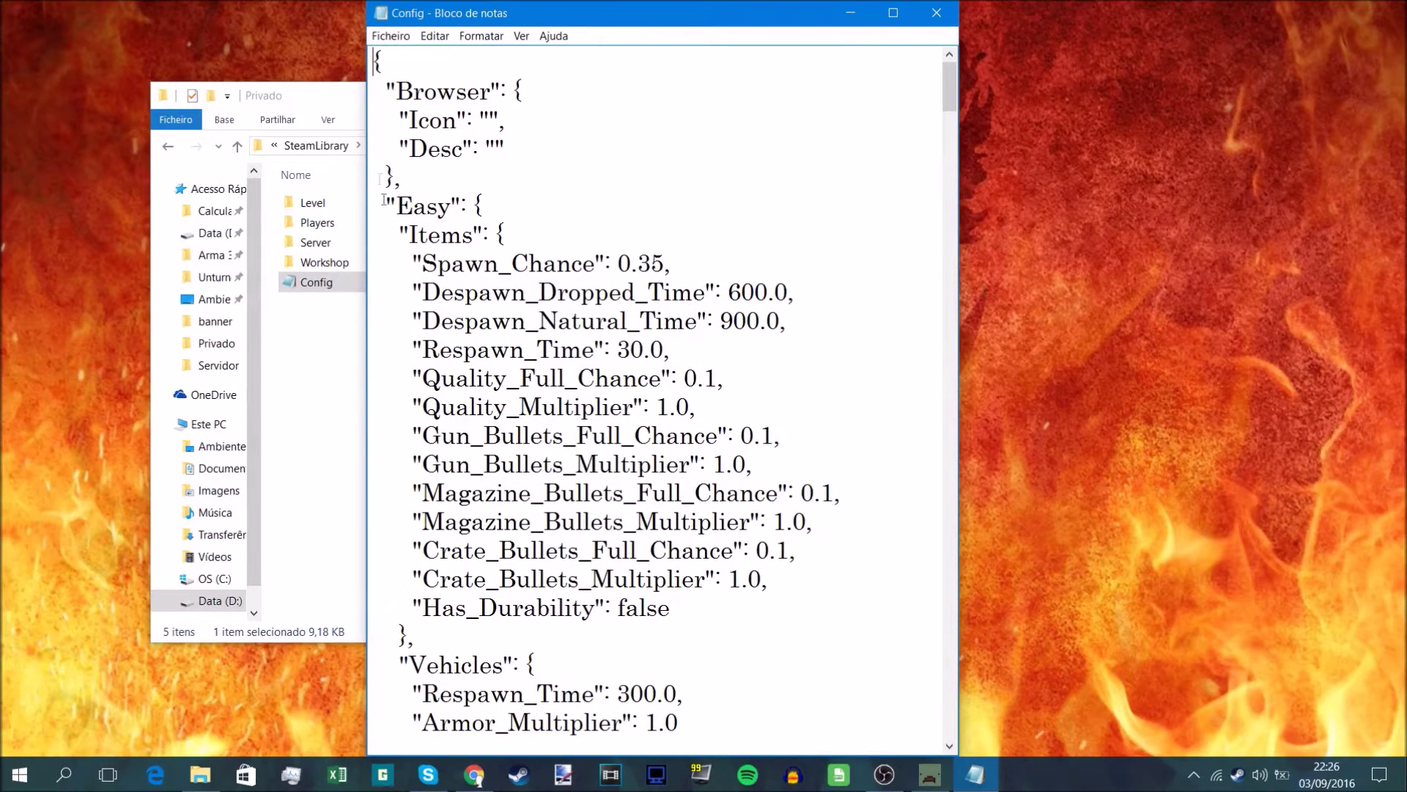
drag(384, 200, 489, 207)
scroll(916, 394, down, 15)
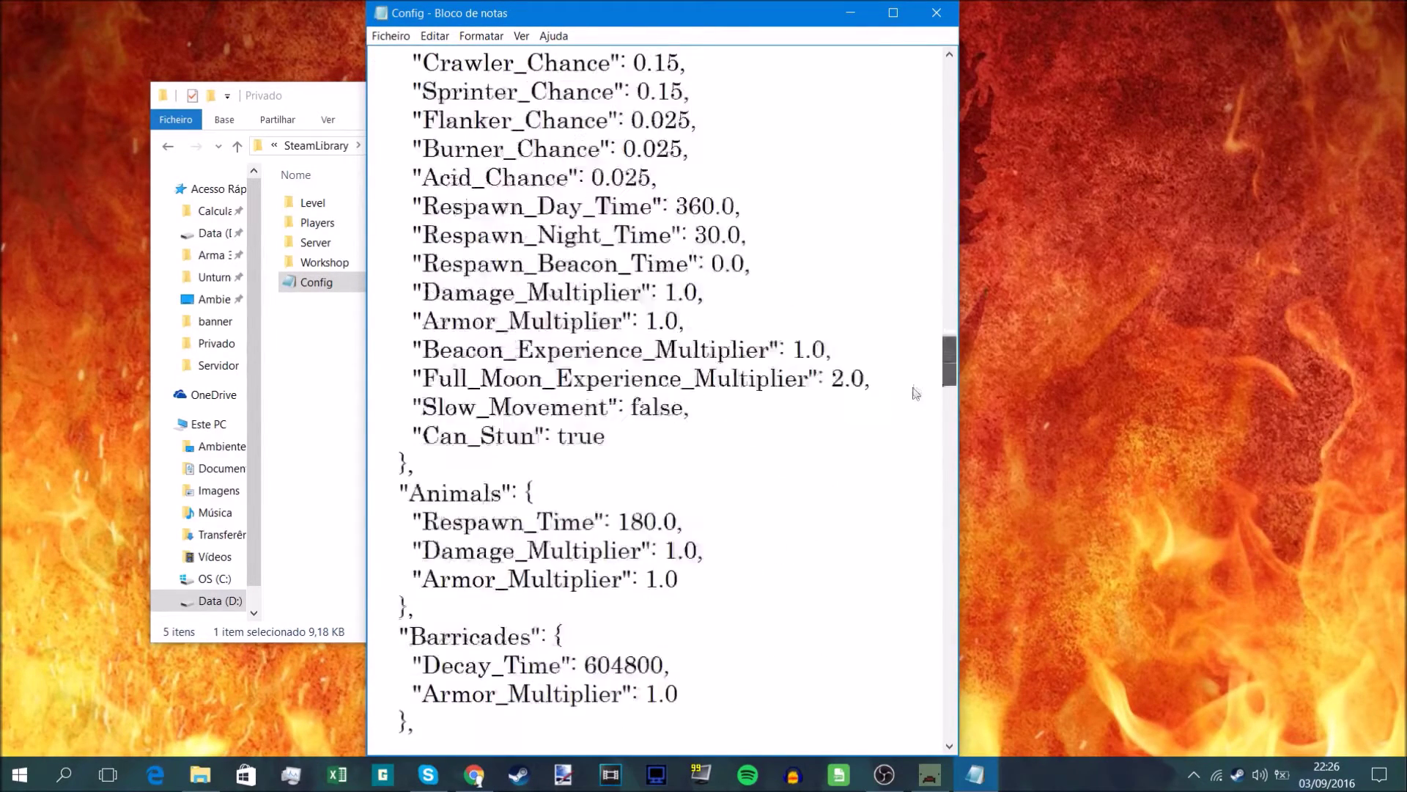
scroll(916, 393, down, 20)
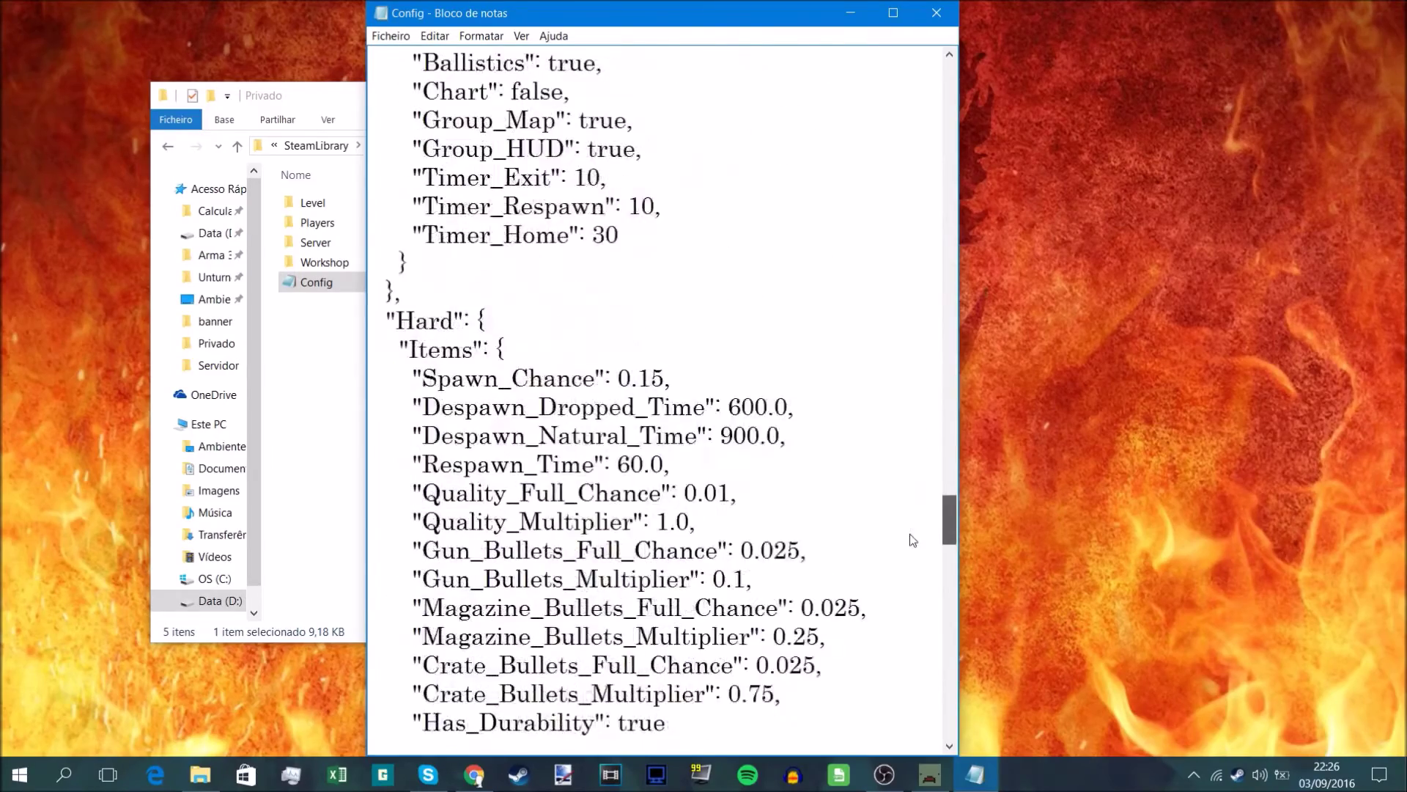
scroll(912, 541, down, 1)
- Browse the Hard section, then settle on the Easy Items block
drag(506, 302, 373, 293)
scroll(921, 354, up, 20)
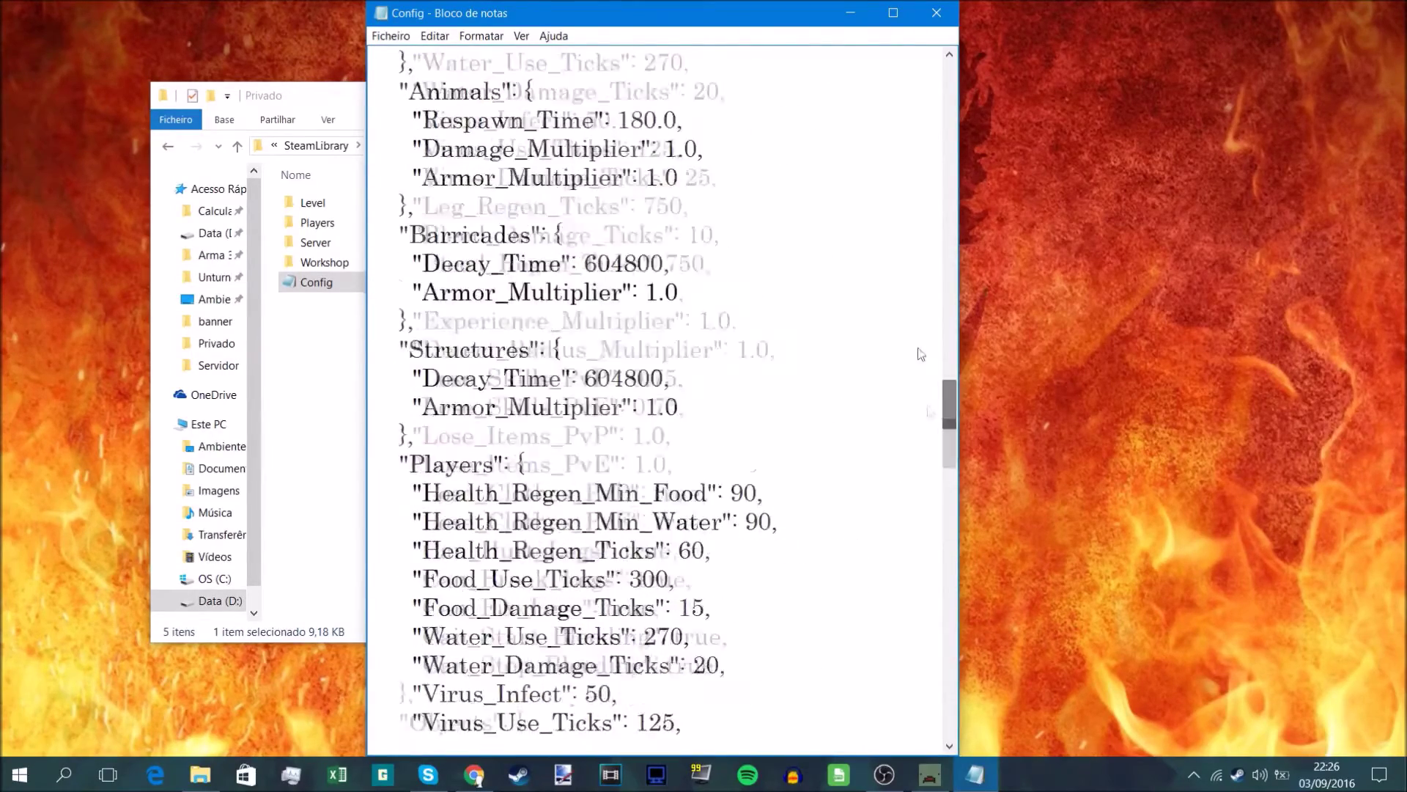
scroll(922, 355, up, 15)
scroll(693, 116, down, 2)
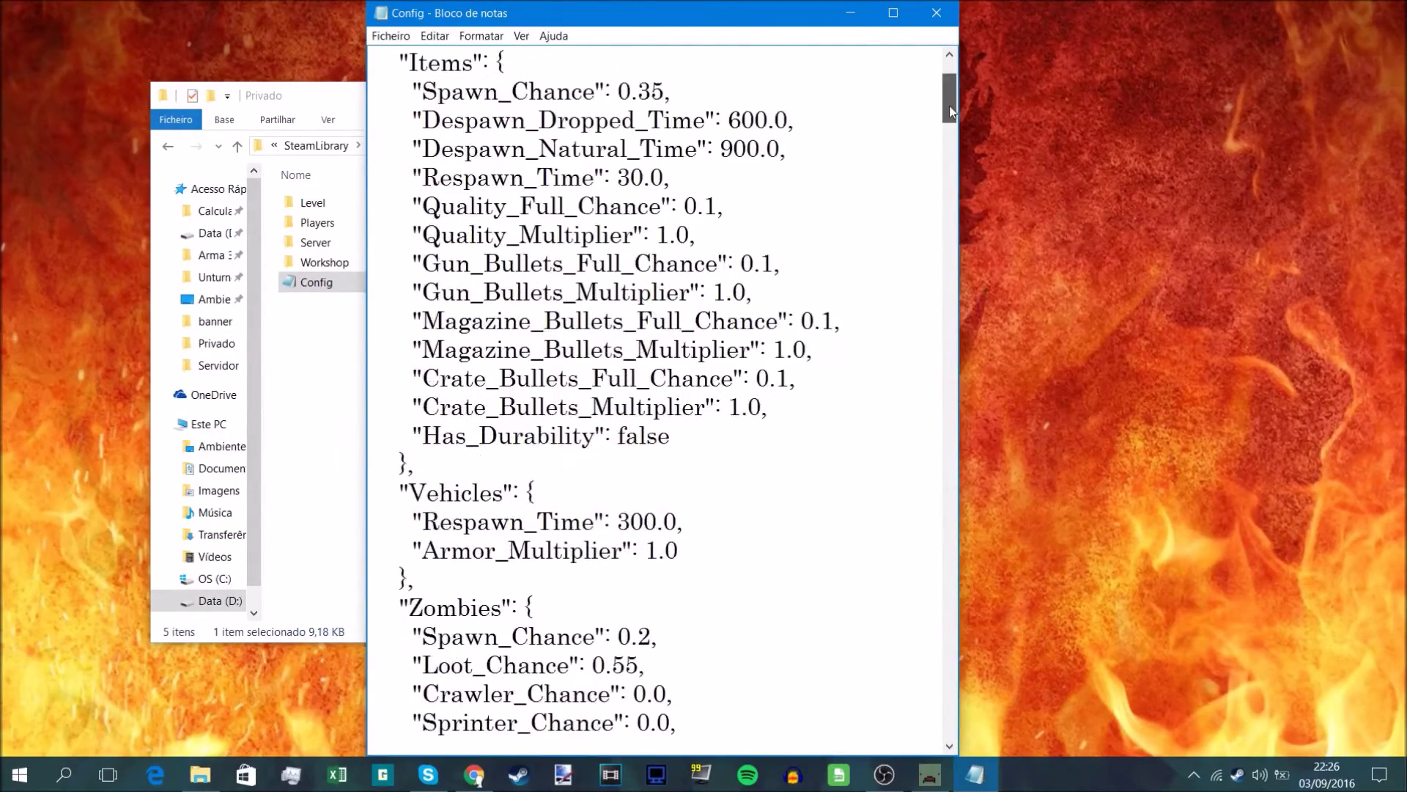
click(798, 119)
scroll(952, 103, up, 2)
scroll(949, 102, down, 1)
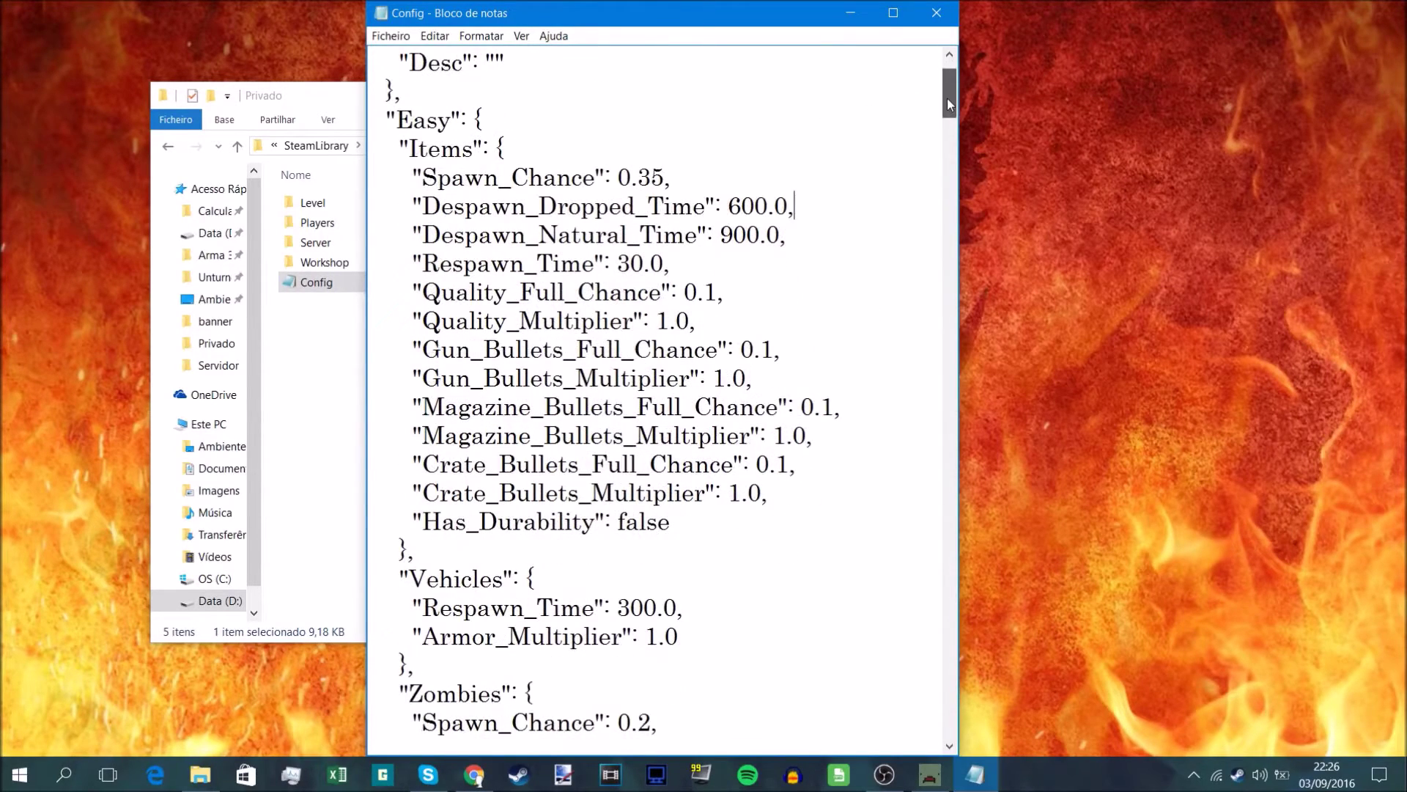
- Change the Easy Items Spawn_Chance from 0.35 to 0.90
drag(510, 177, 663, 177)
click(439, 148)
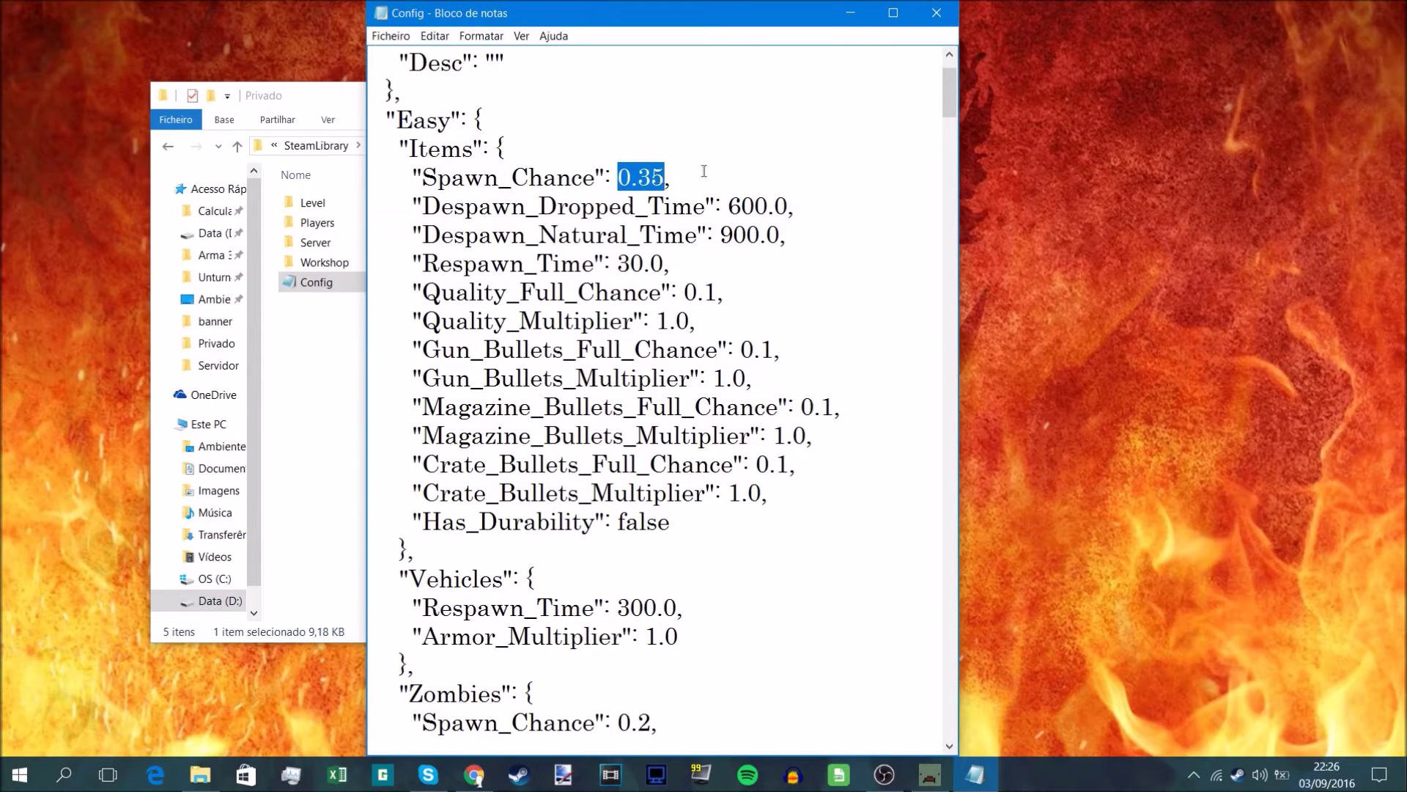
click(625, 179)
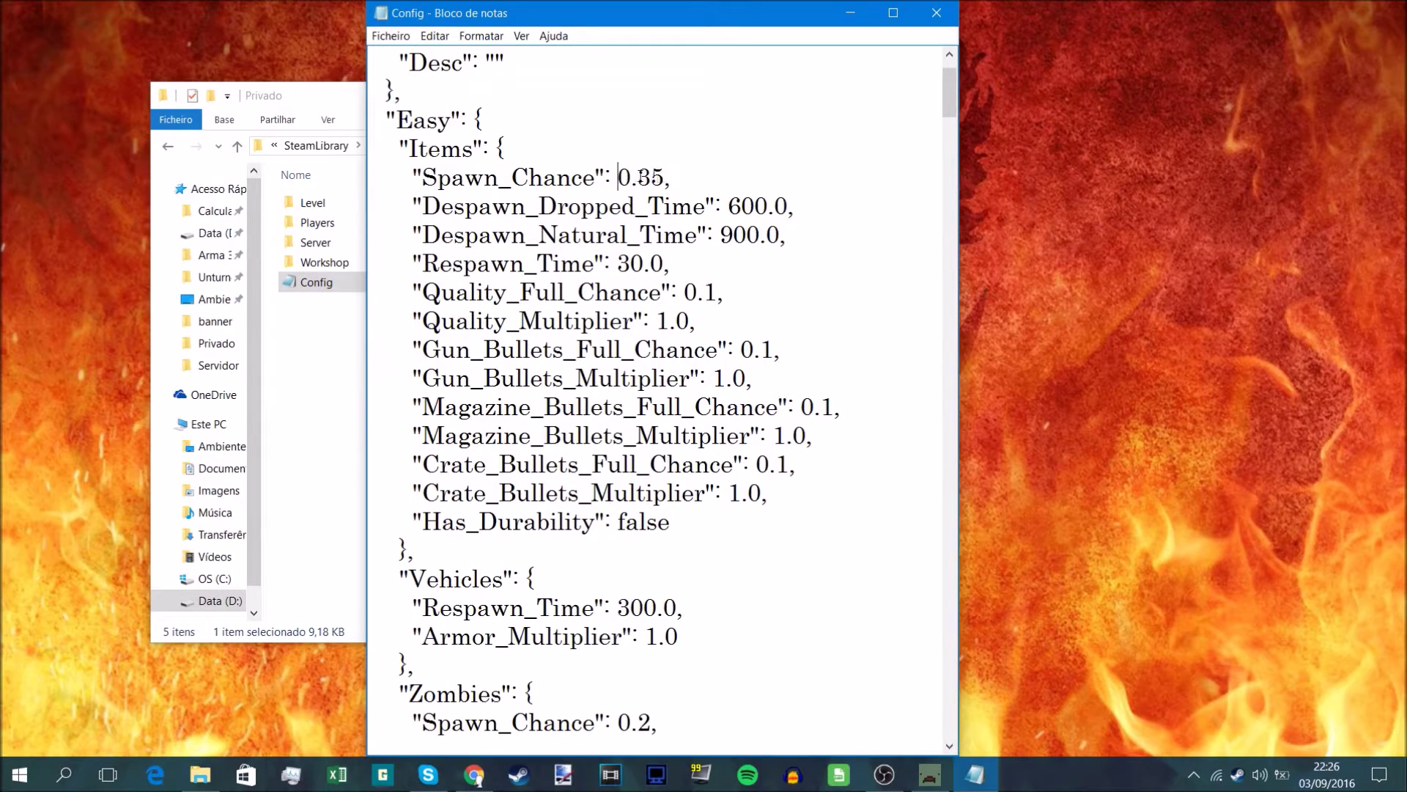
drag(639, 177, 663, 177)
text(10)
text(90)
- Review the new 0.90 value alongside Quality_Full_Chance and the zombies' 0.2 Spawn_Chance
drag(617, 177, 664, 177)
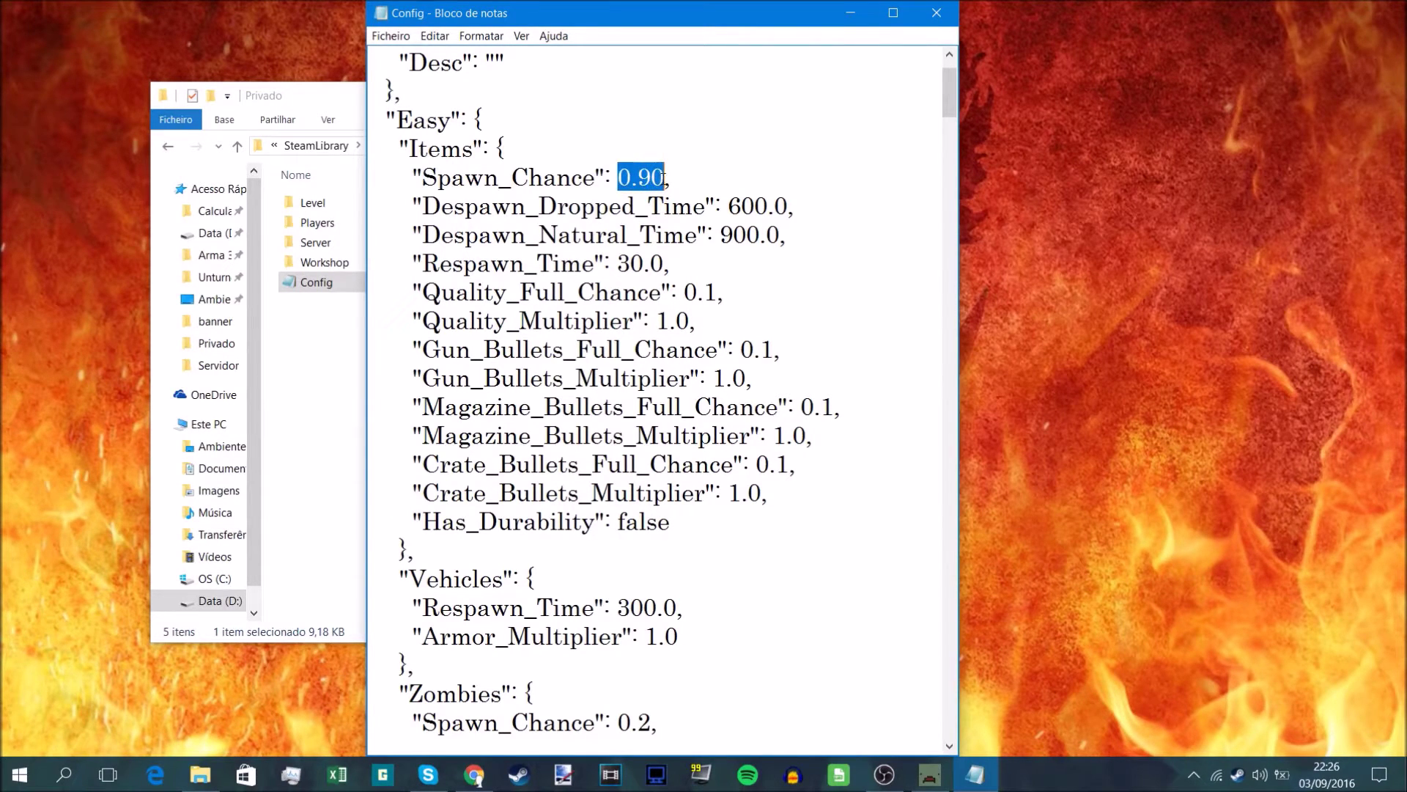
click(639, 147)
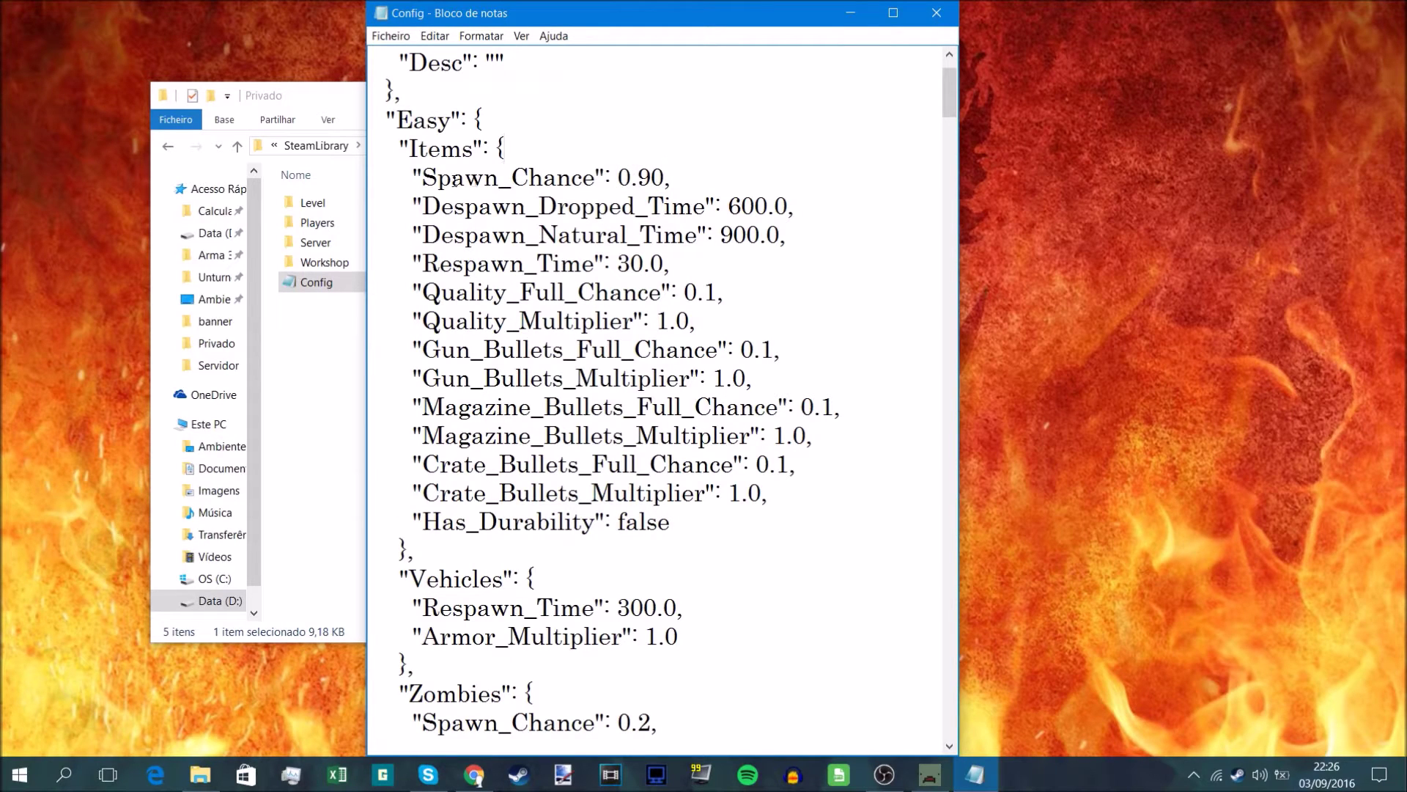
drag(513, 181, 596, 178)
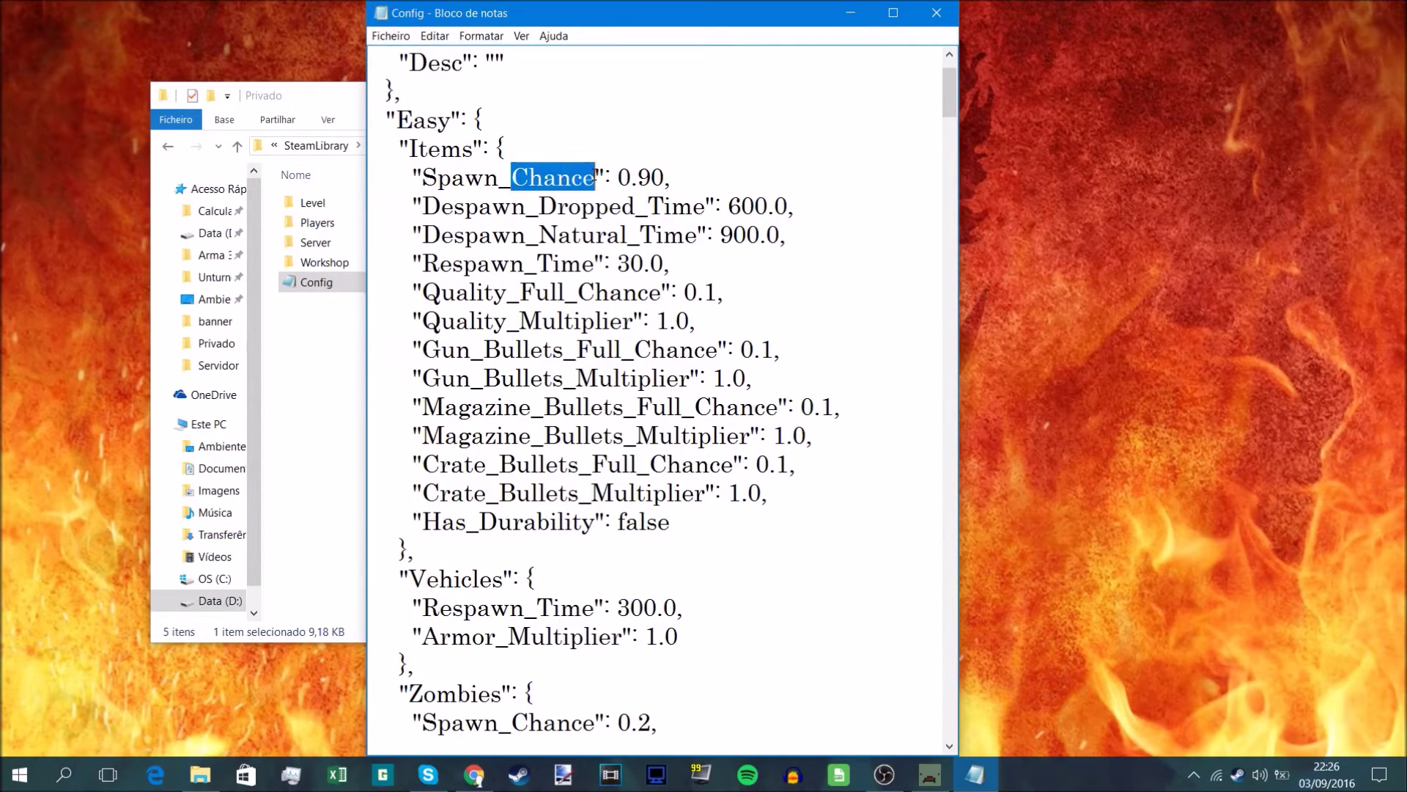
drag(422, 178, 598, 176)
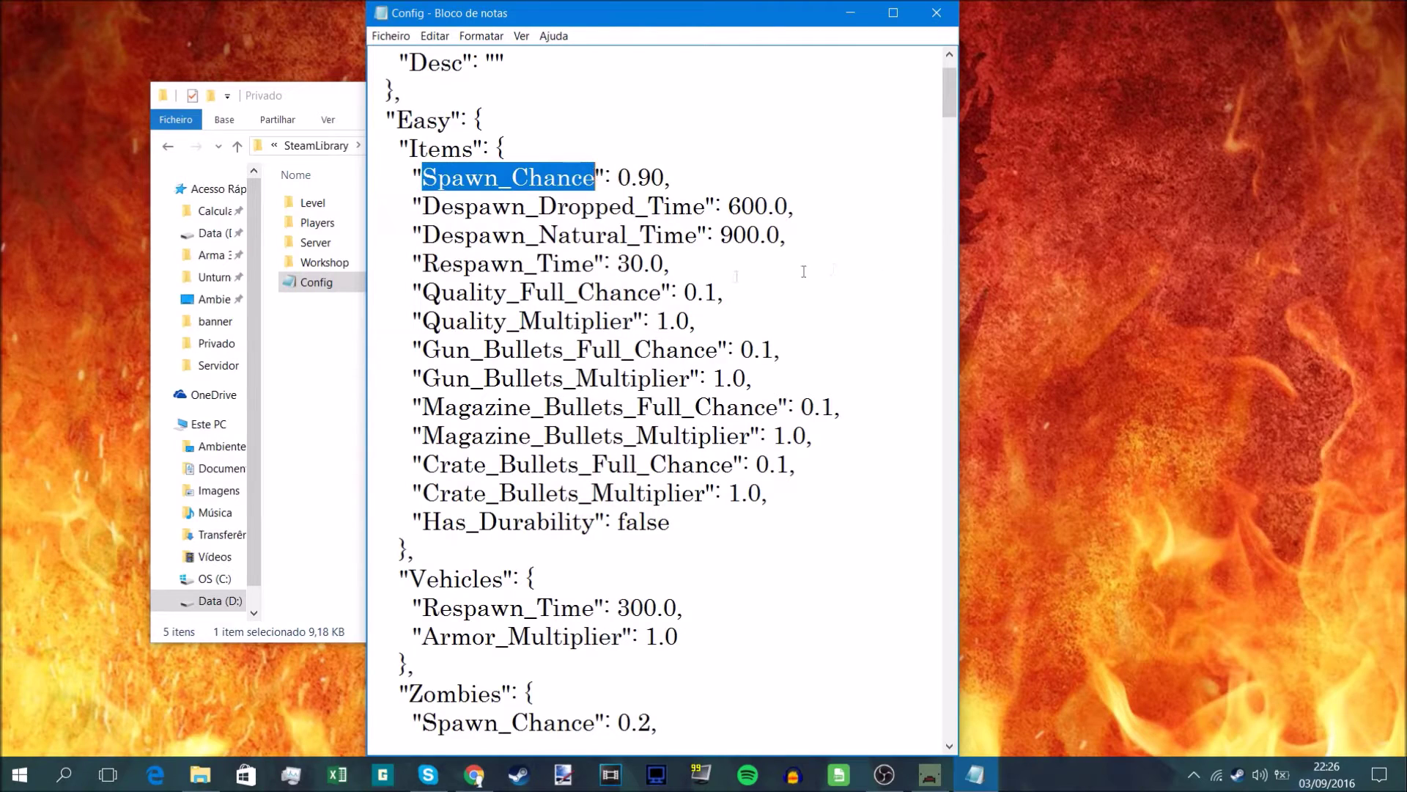
drag(423, 293, 717, 294)
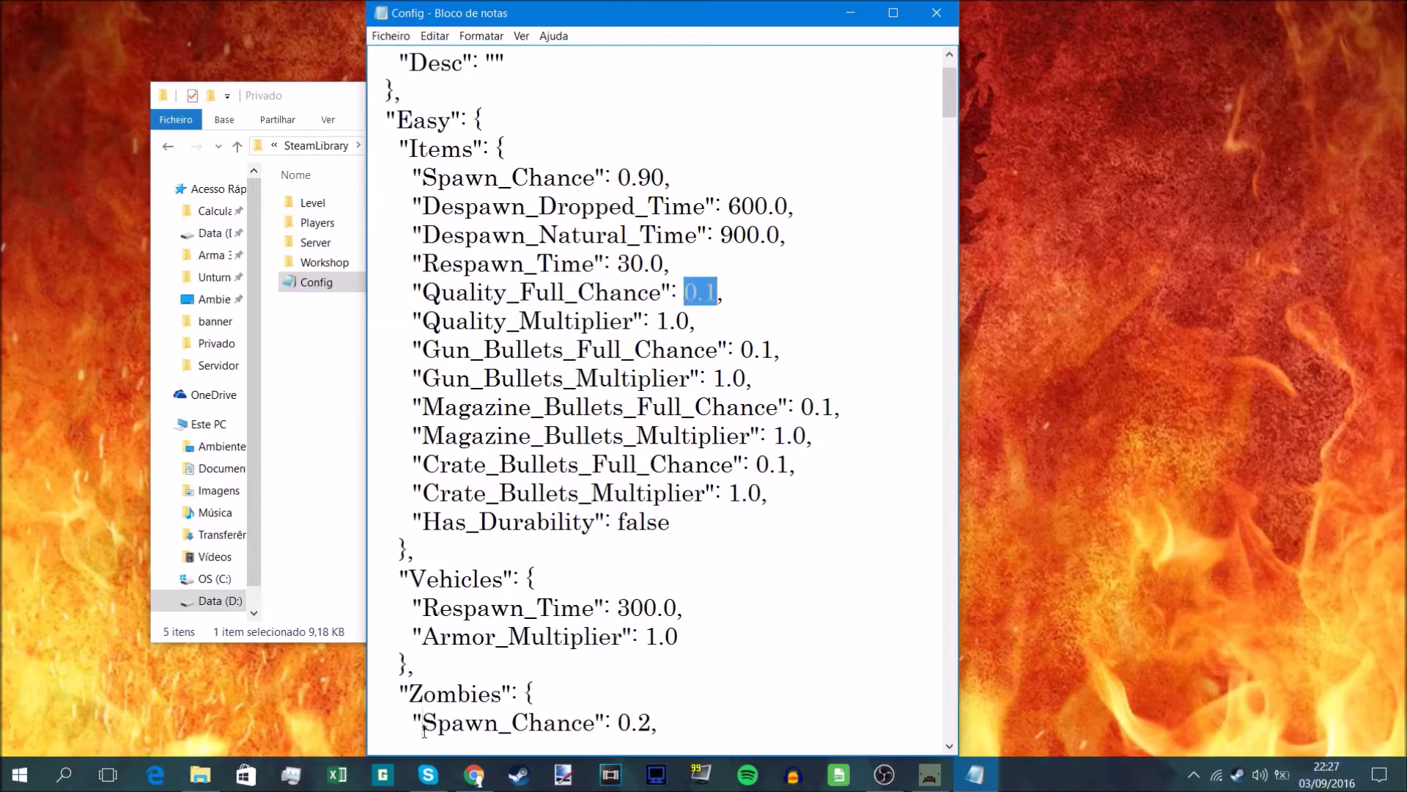
drag(414, 722, 653, 722)
click(659, 722)
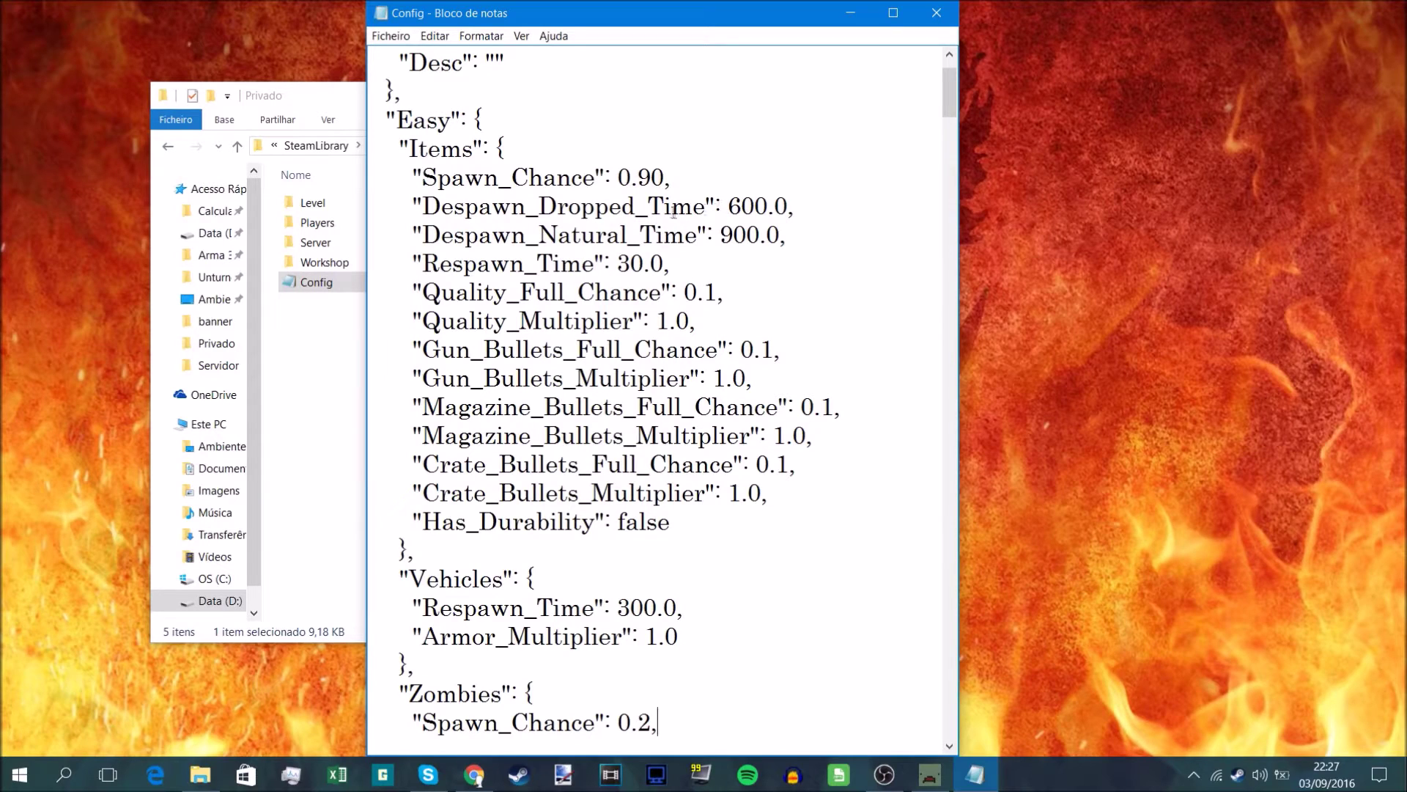
- Highlight the Despawn_Dropped_Time and Spawn_Chance key names in the Easy Items block
double_click(674, 211)
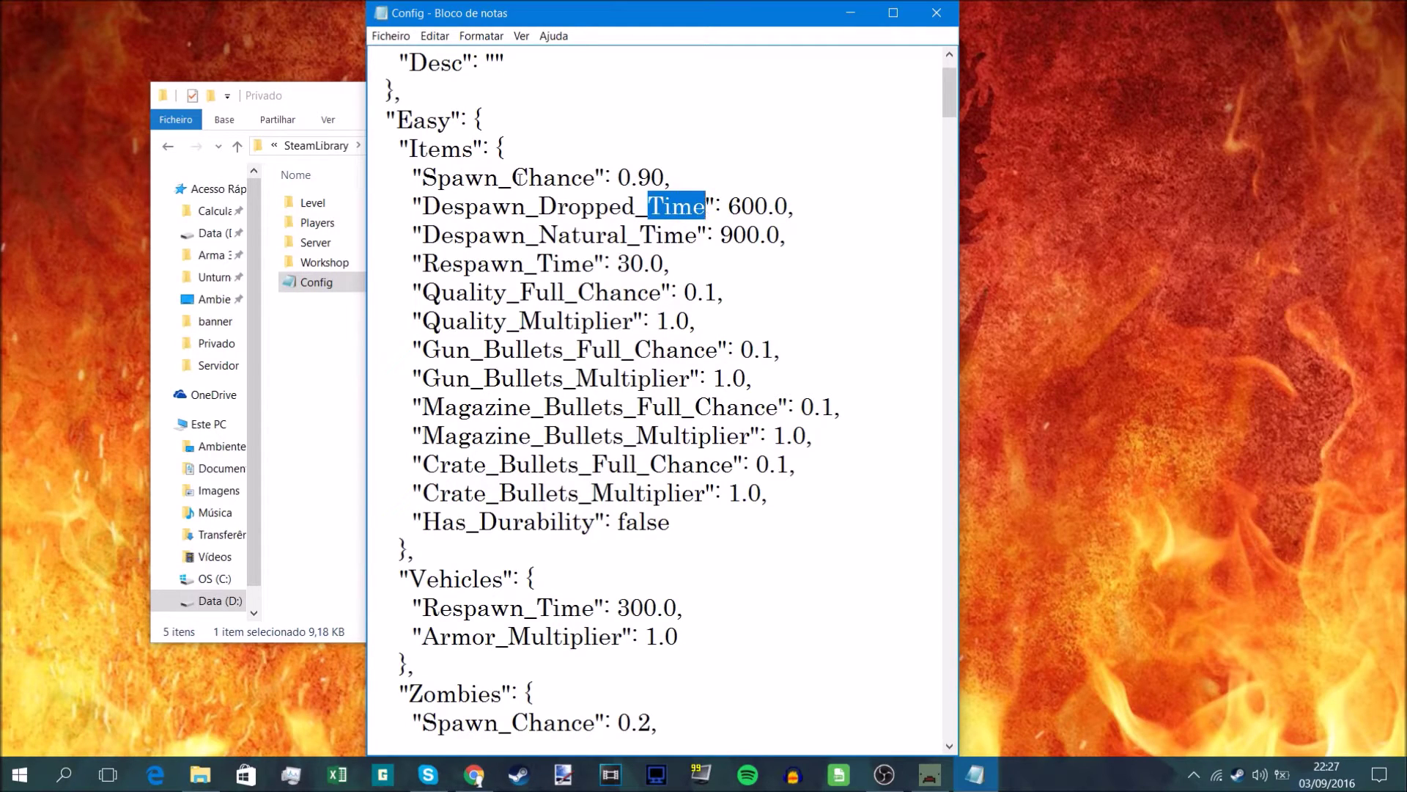
double_click(518, 179)
drag(422, 178, 595, 177)
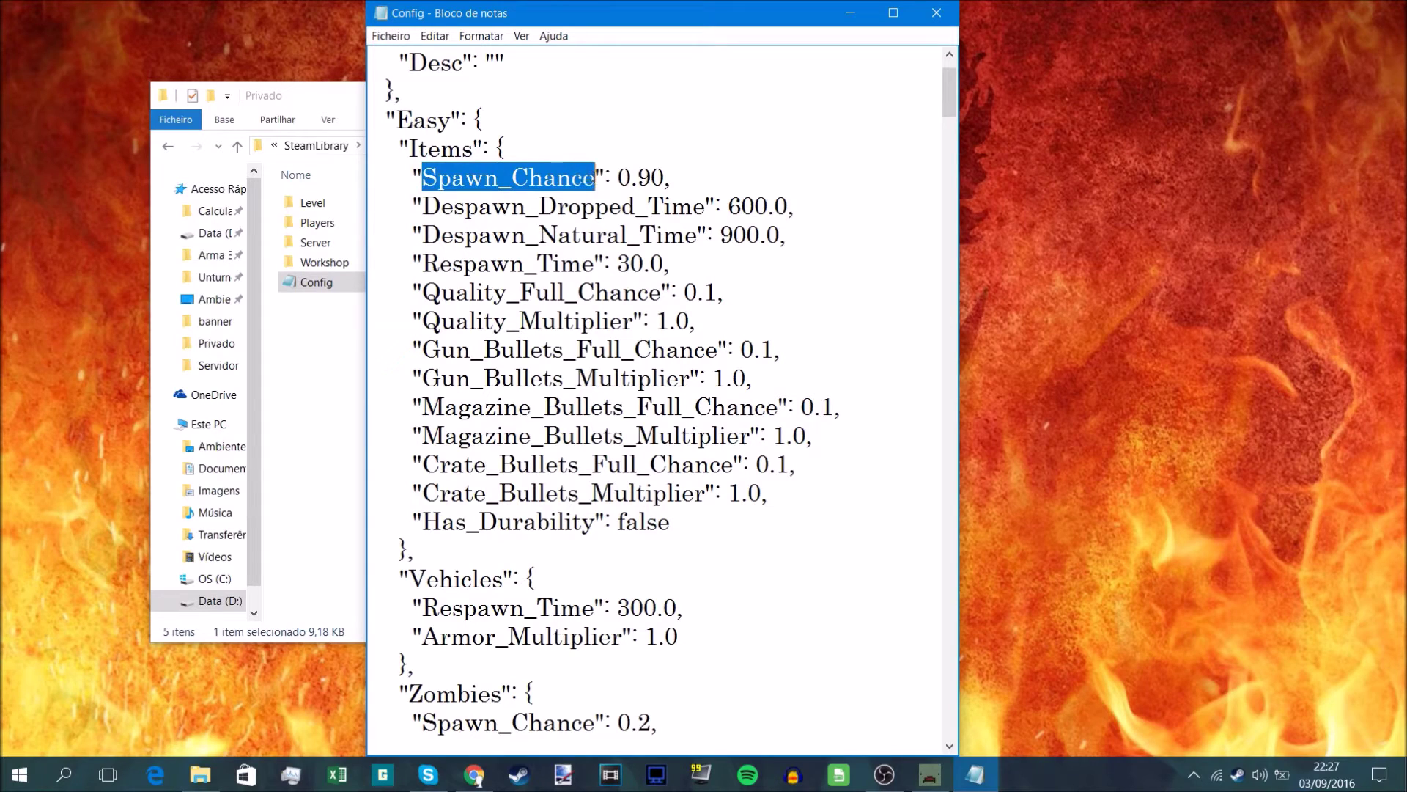
click(424, 177)
drag(422, 178, 596, 177)
click(423, 177)
drag(422, 178, 596, 178)
click(513, 177)
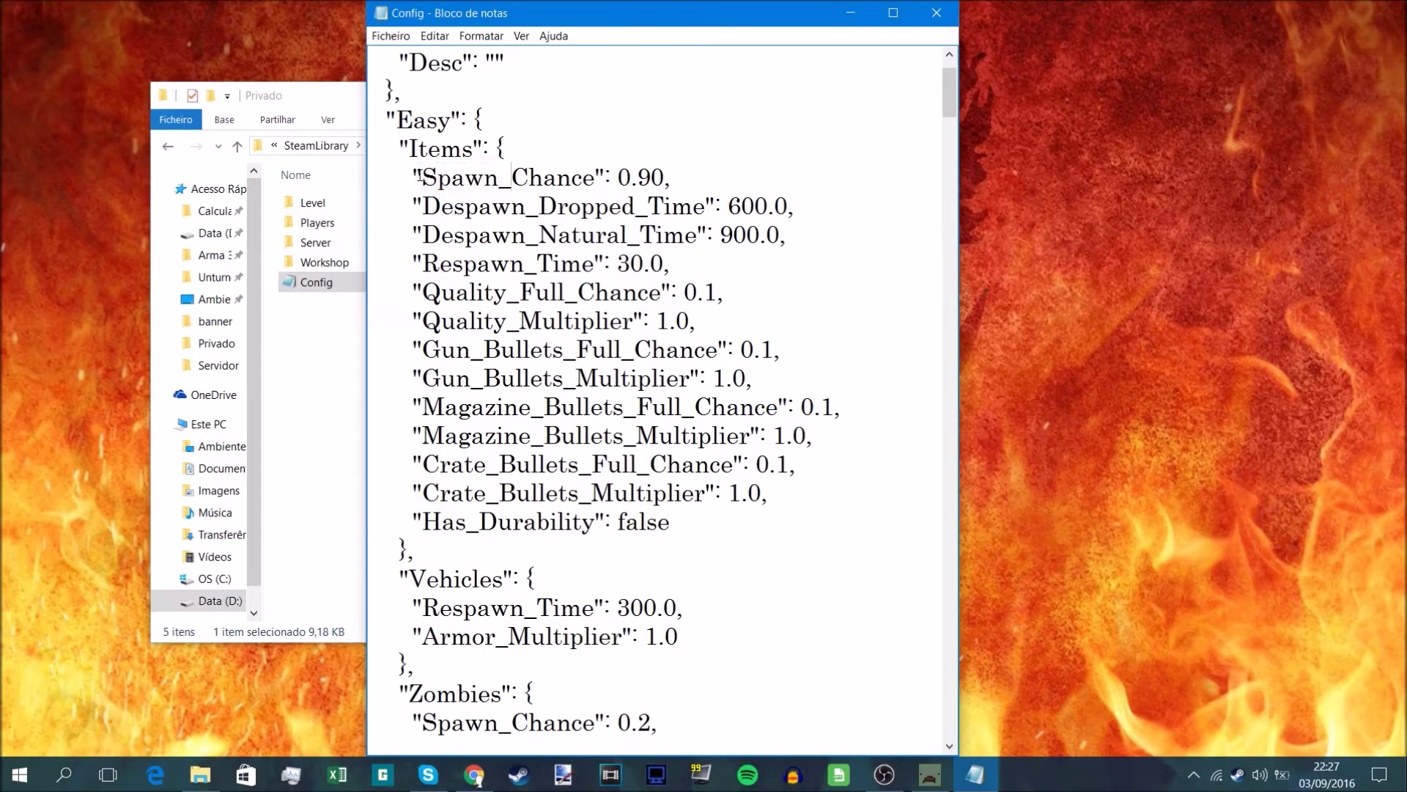
drag(422, 178, 598, 176)
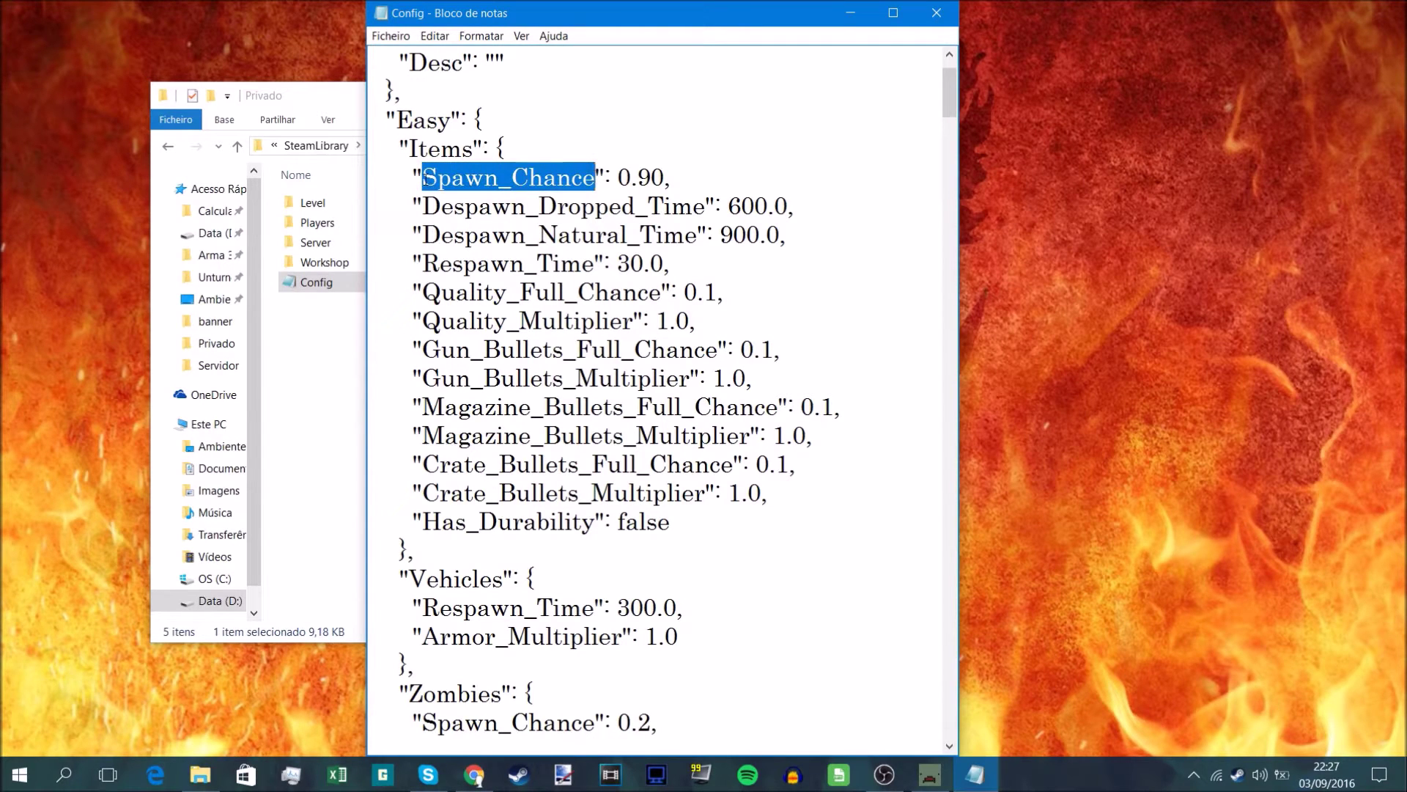
click(424, 177)
drag(422, 177, 596, 177)
click(512, 178)
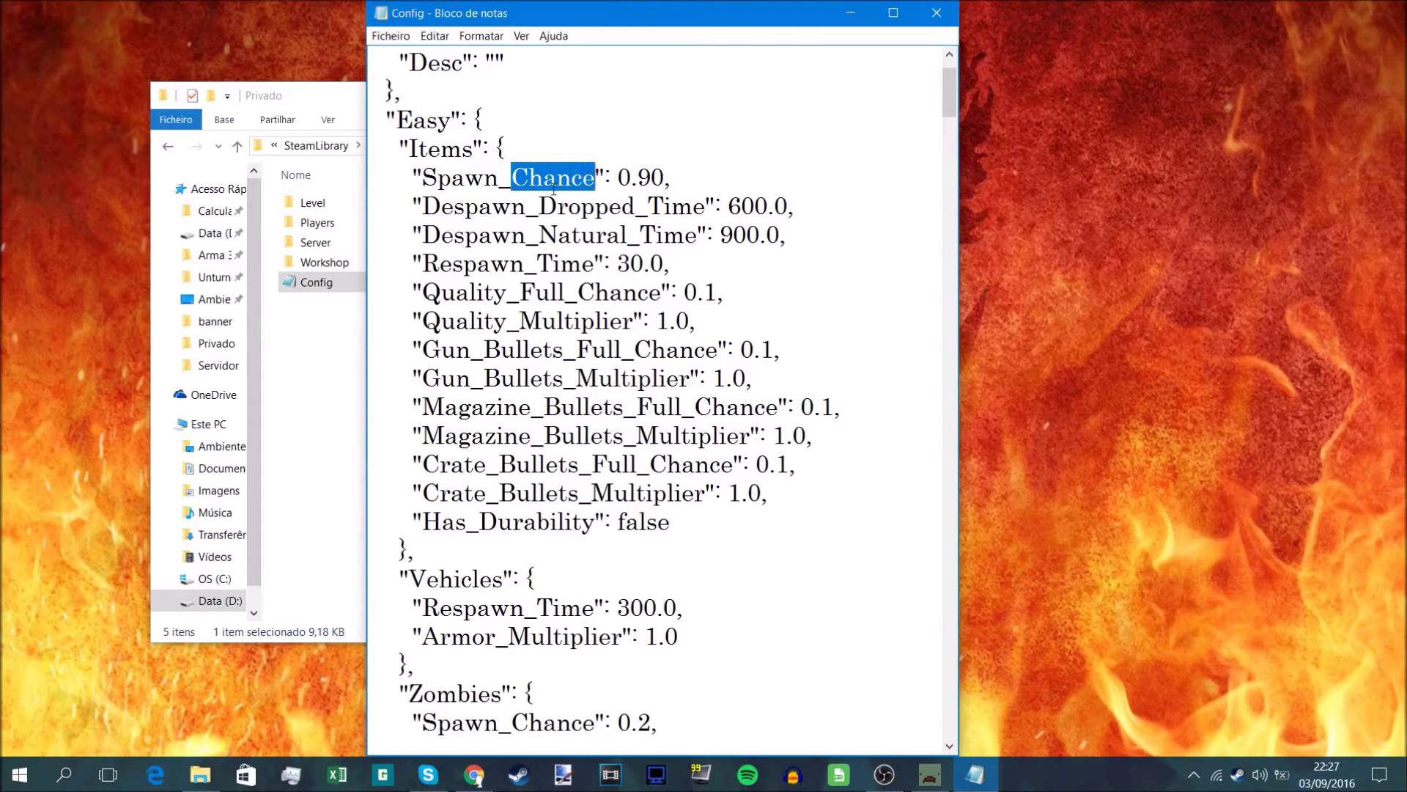
- Raise the Easy Items Spawn_Chance from 0.90 to 2.0
drag(612, 177, 662, 177)
click(623, 177)
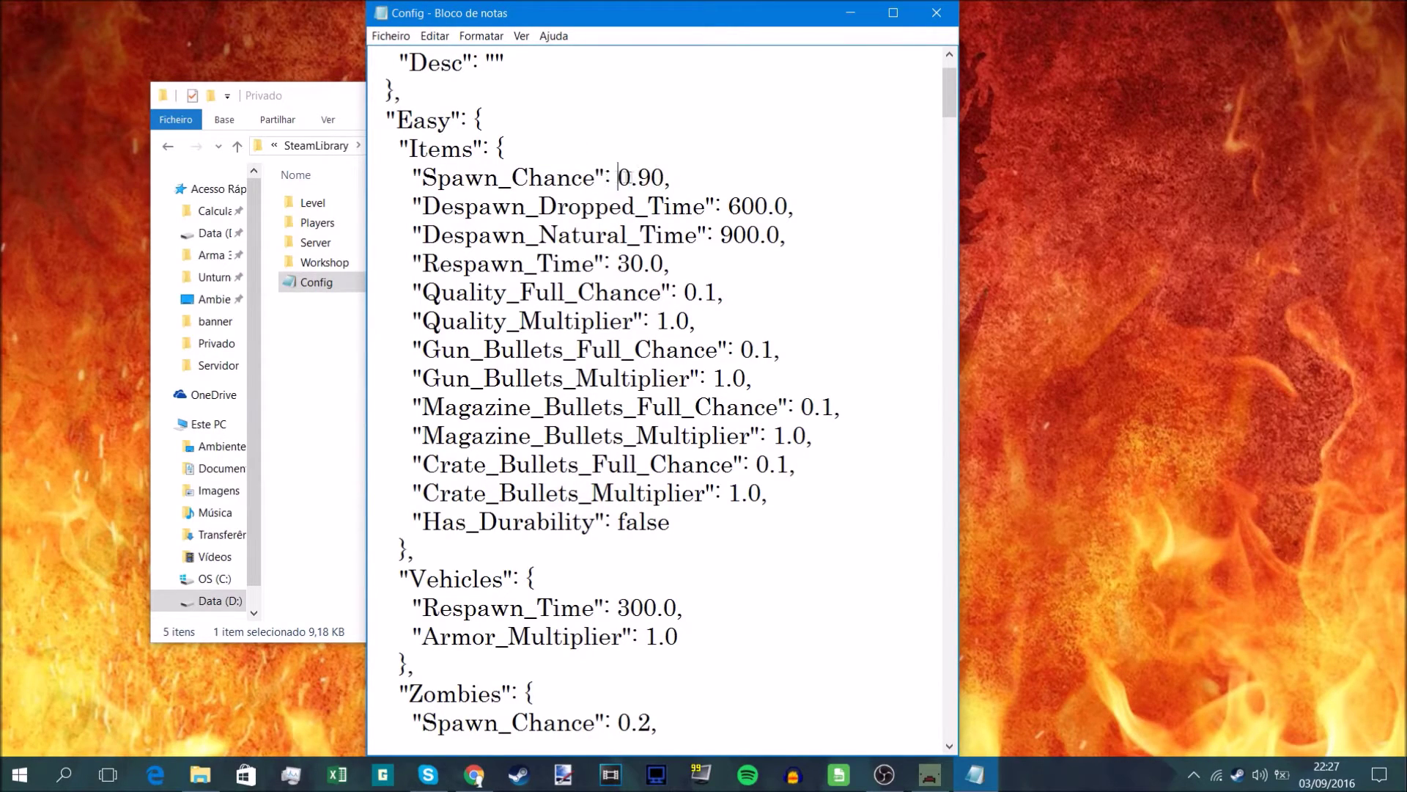
drag(639, 177, 663, 177)
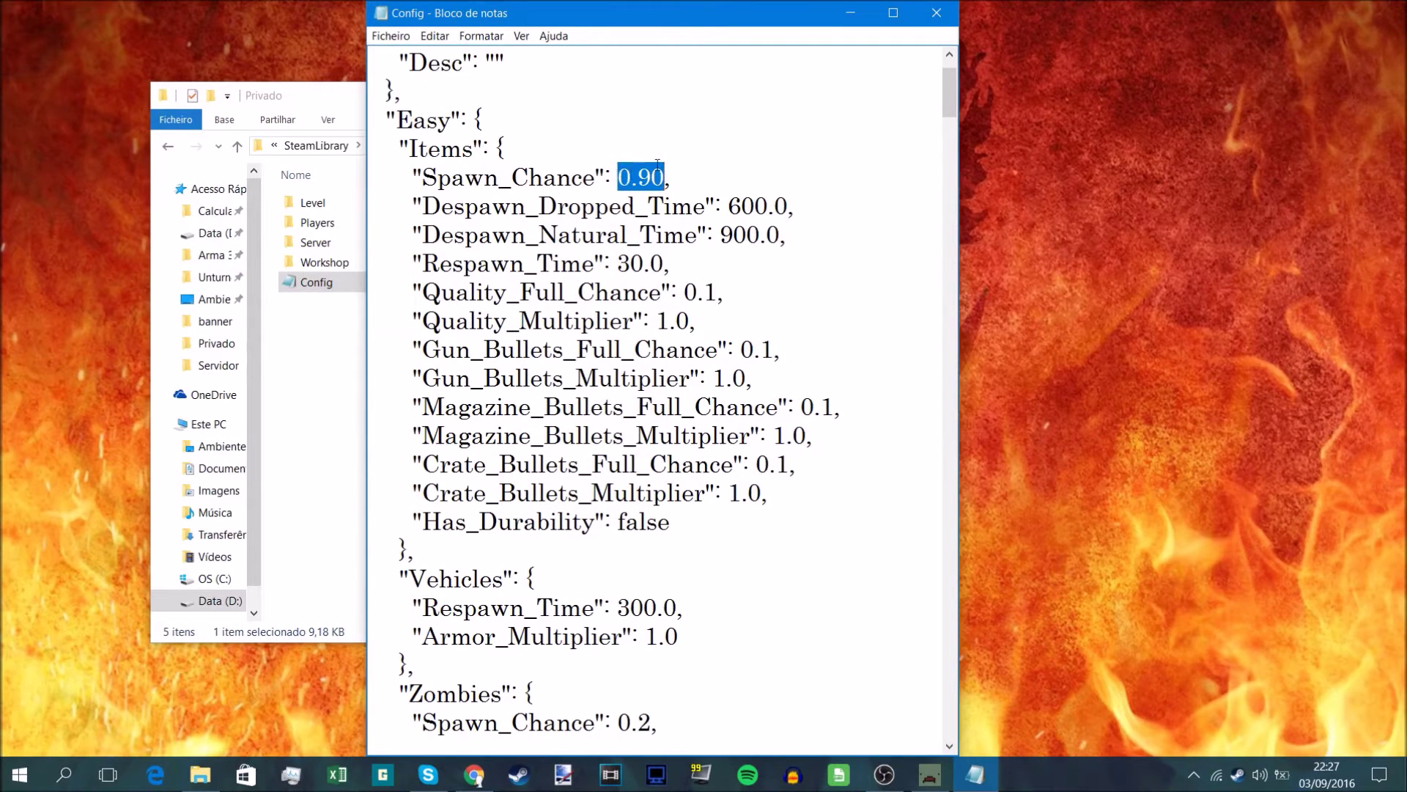
text(2.0)
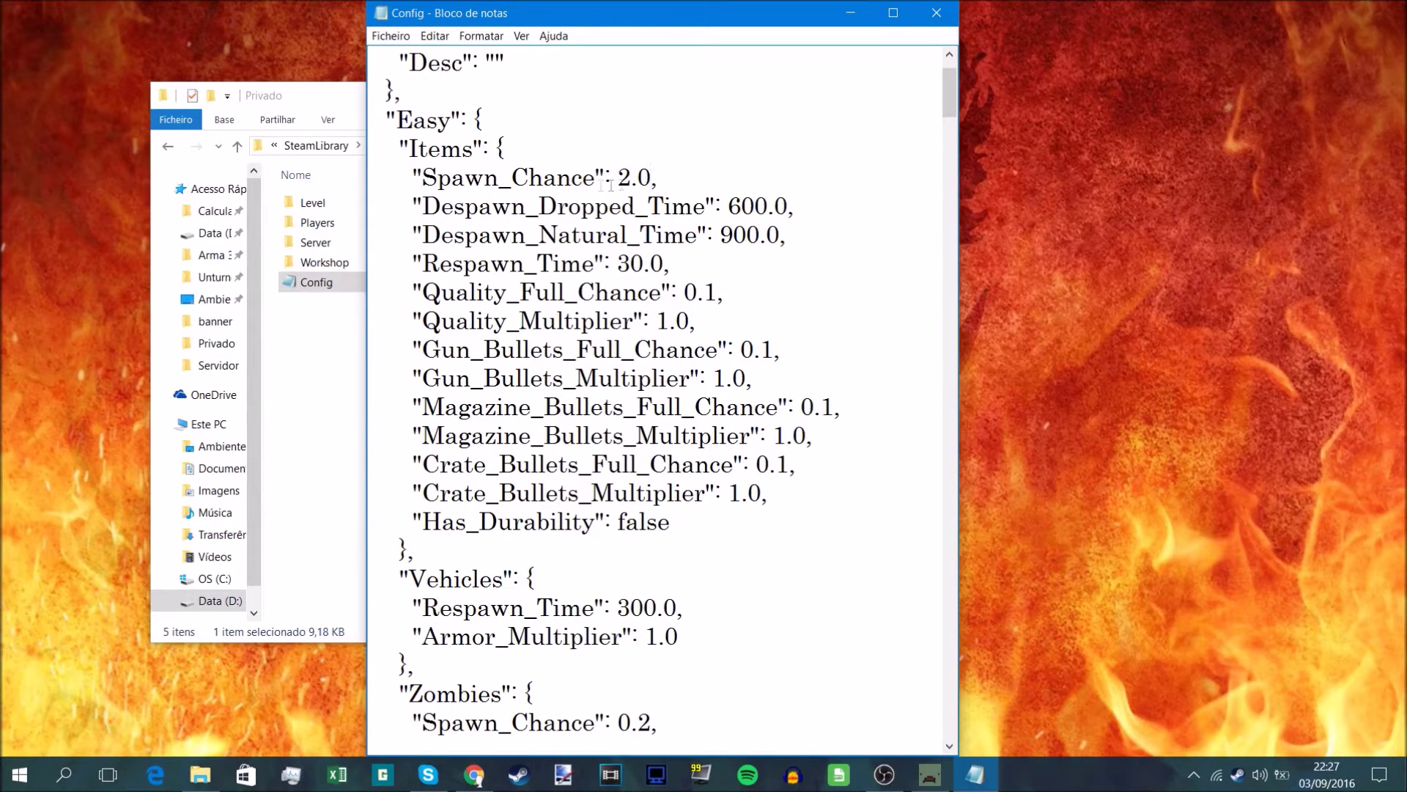
- Set Despawn_Dropped_Time to 60.0, via 300.0, after checking Despawn_Natural_Time 900.0
drag(648, 206, 786, 211)
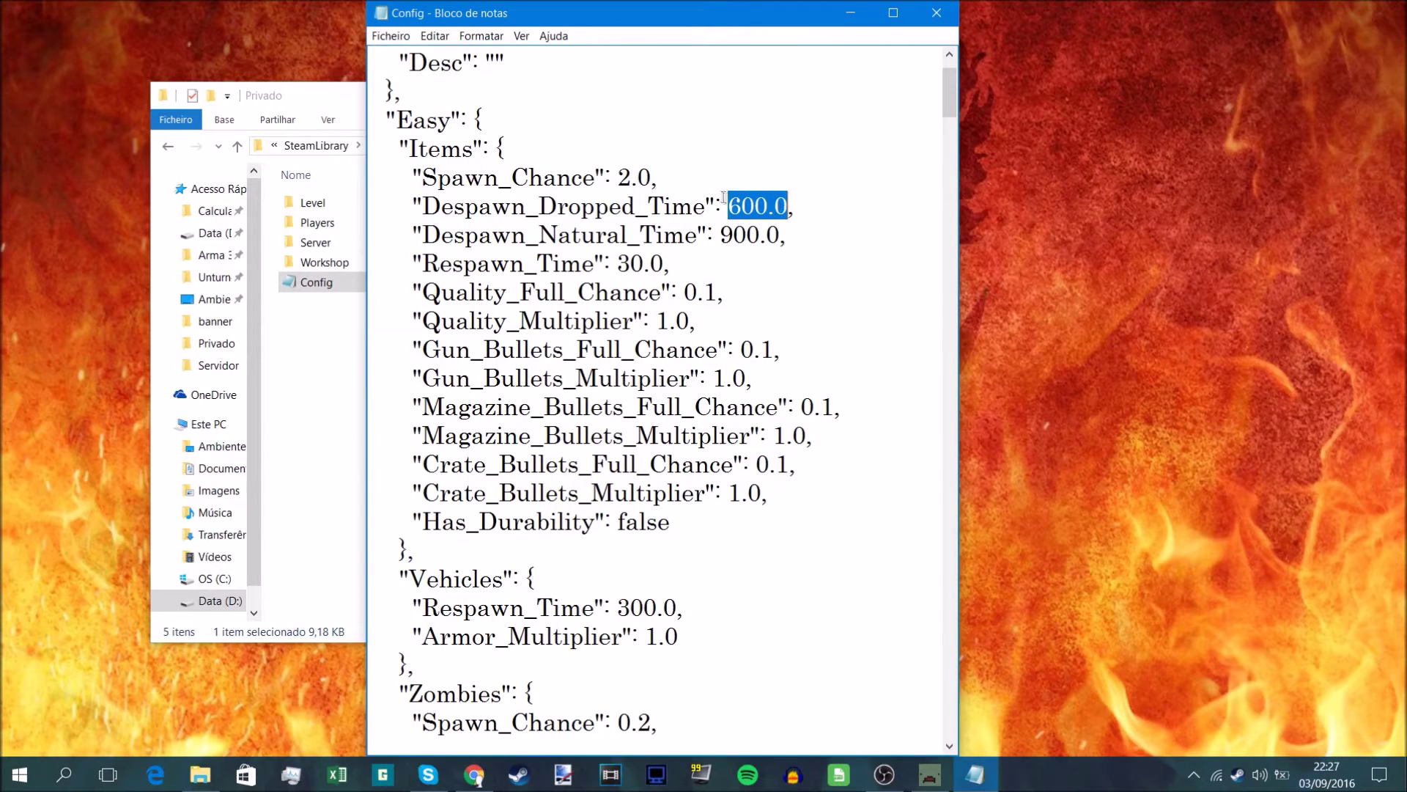
drag(721, 235, 780, 234)
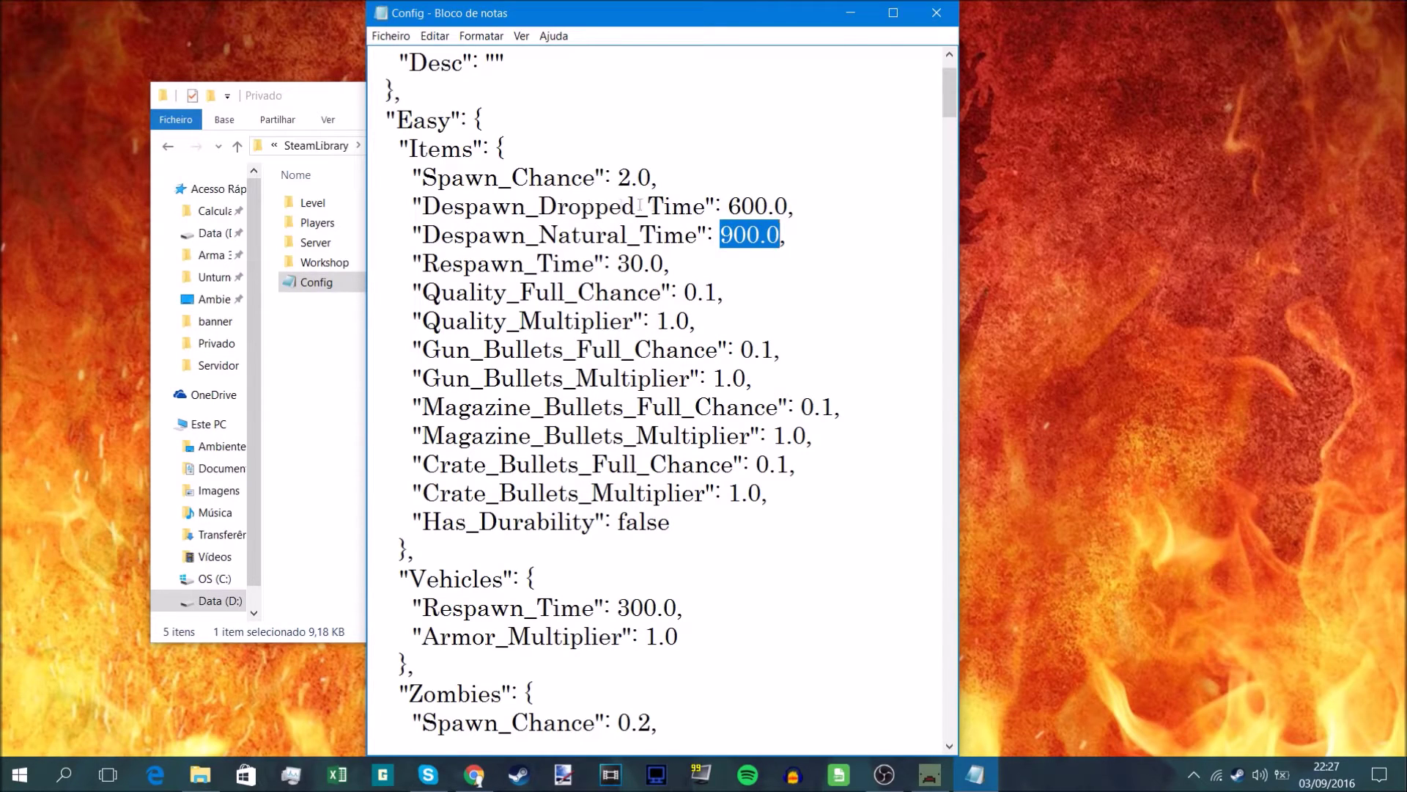
drag(728, 206, 788, 206)
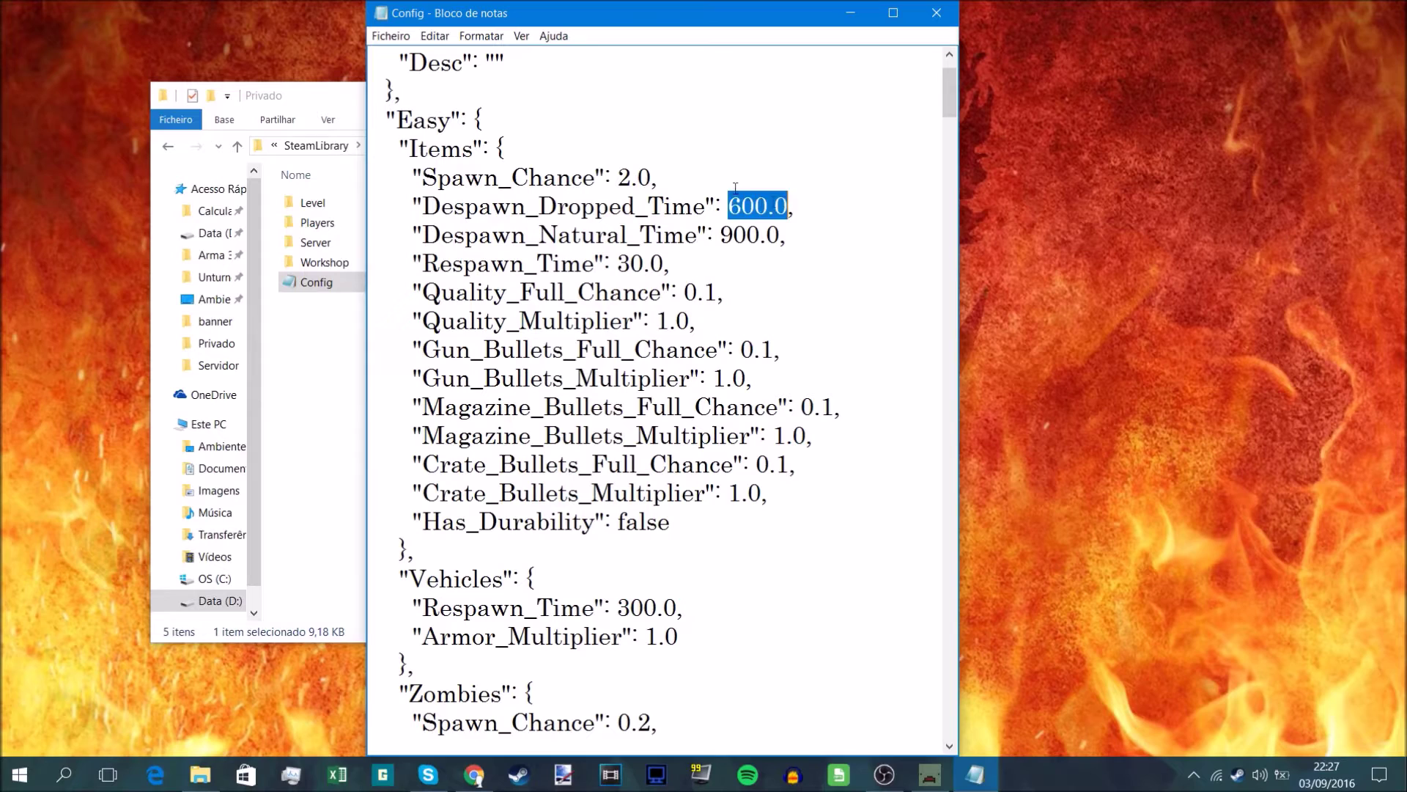
text(300.0)
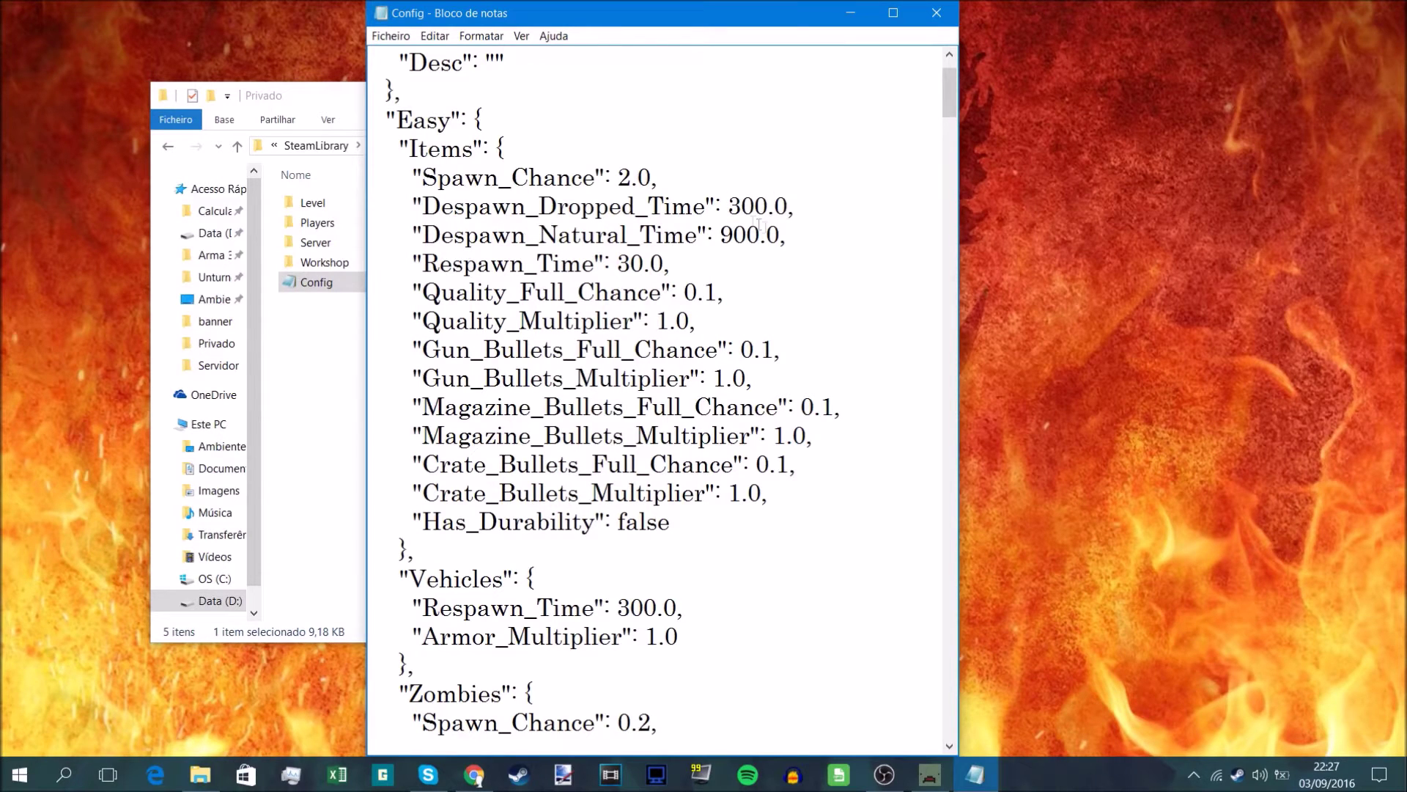
drag(729, 206, 769, 206)
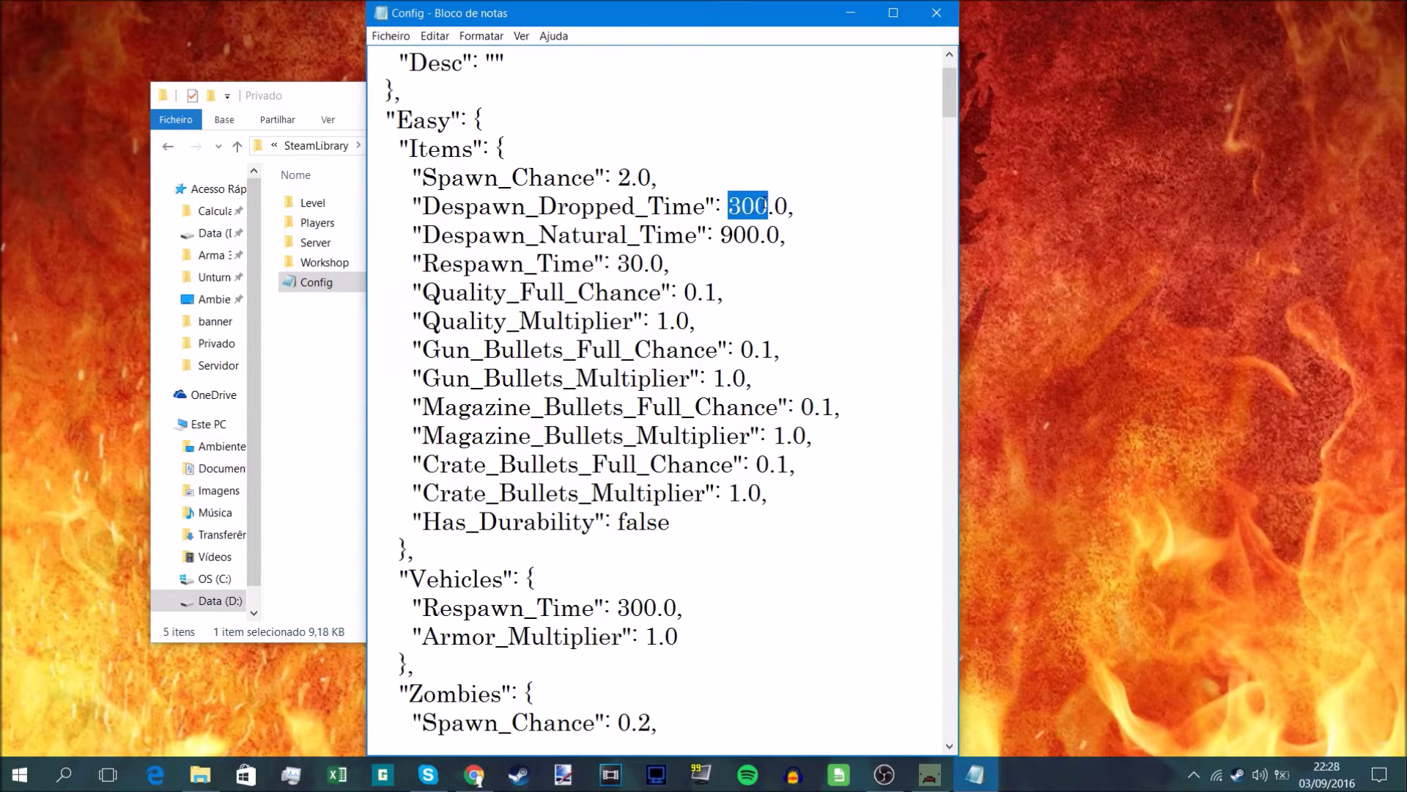
text(60)
drag(728, 206, 774, 206)
drag(720, 235, 780, 234)
drag(640, 235, 697, 235)
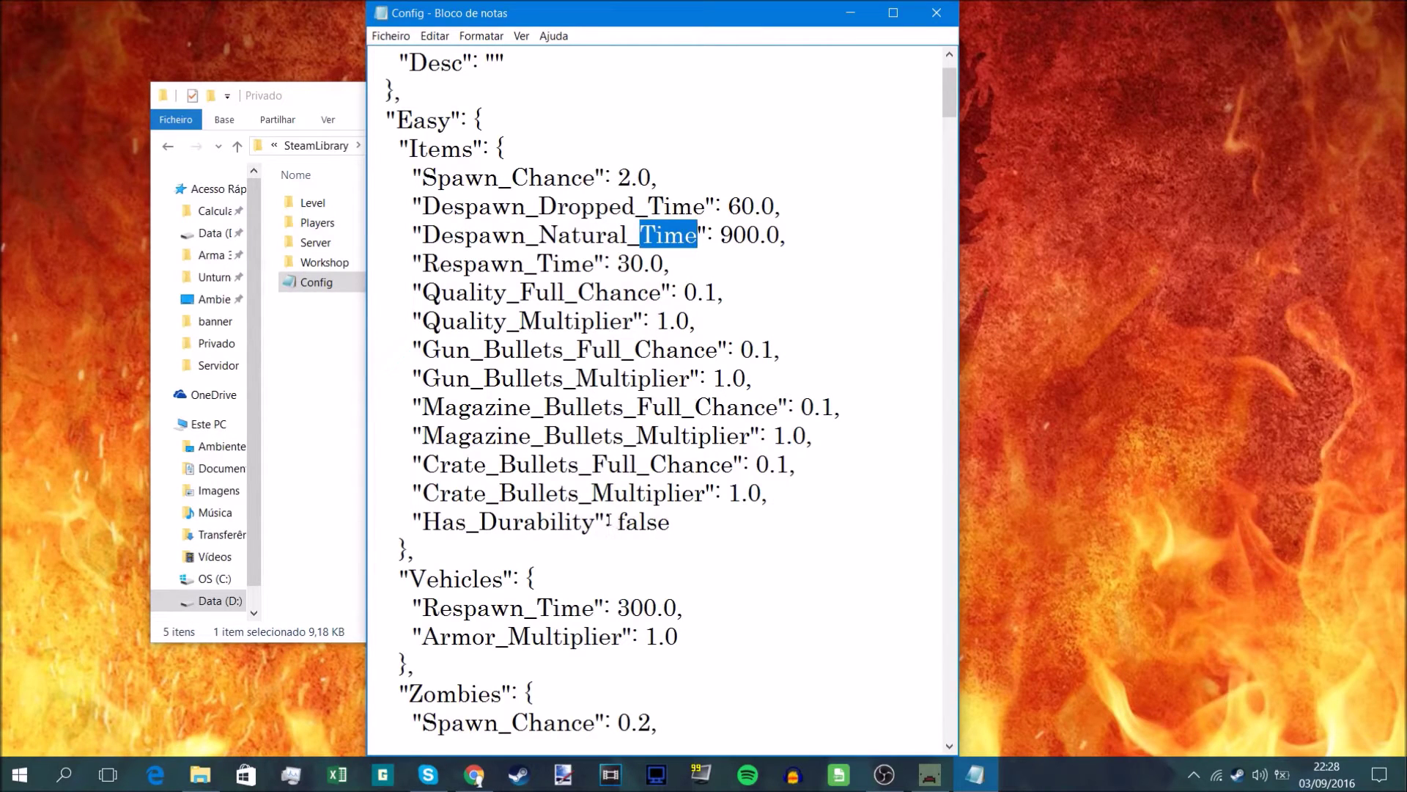
drag(610, 522, 668, 523)
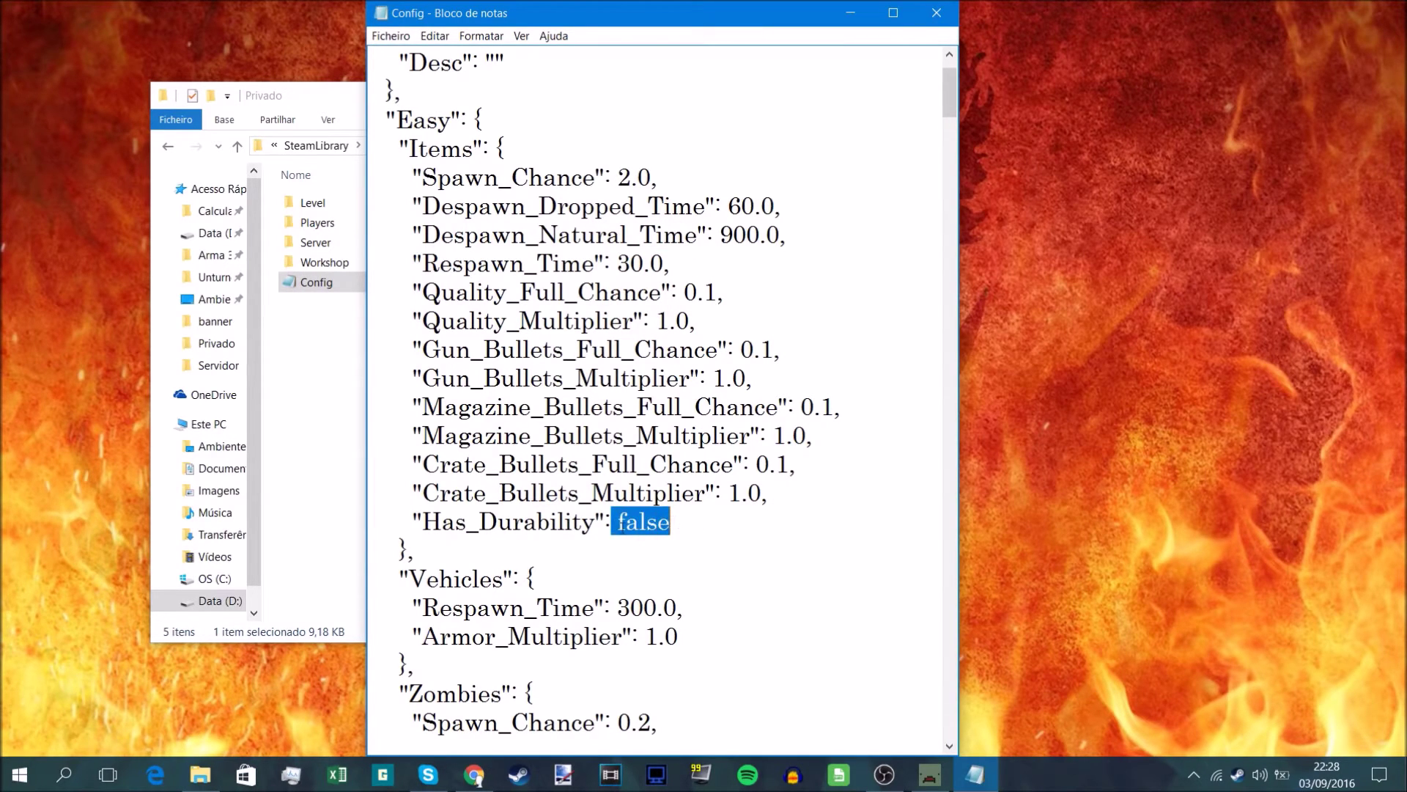
click(620, 524)
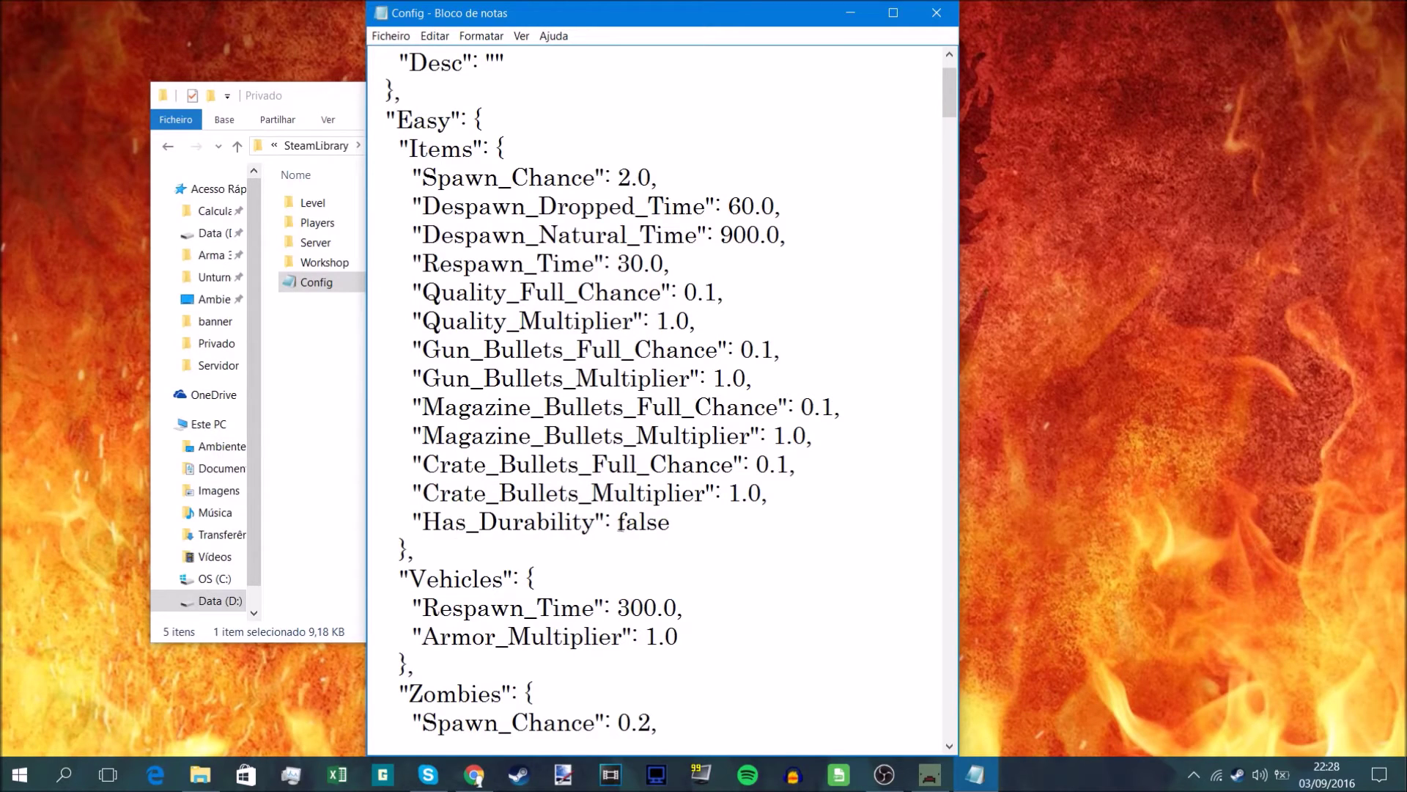
drag(619, 524, 664, 523)
text(true)
text(false)
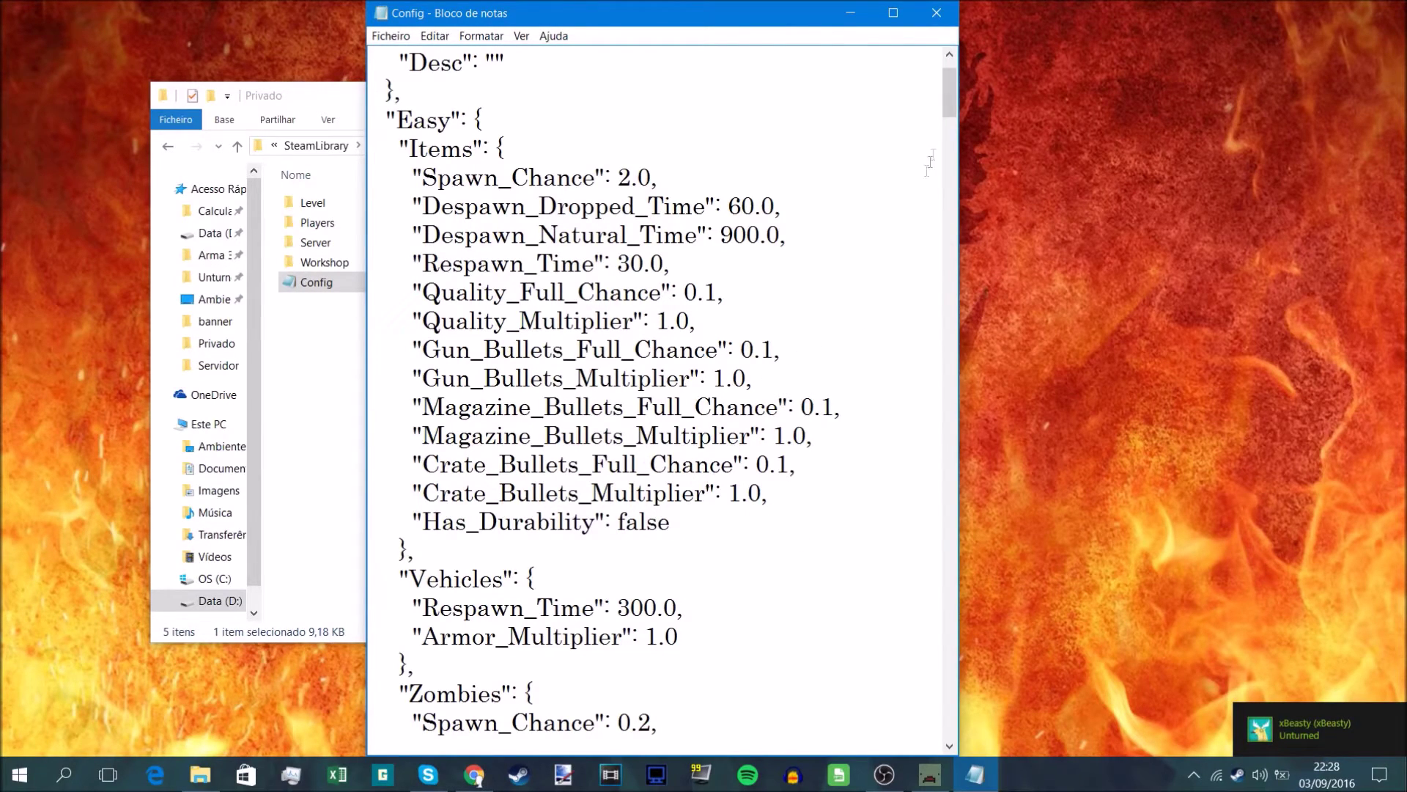
drag(950, 106, 955, 182)
drag(587, 349, 665, 350)
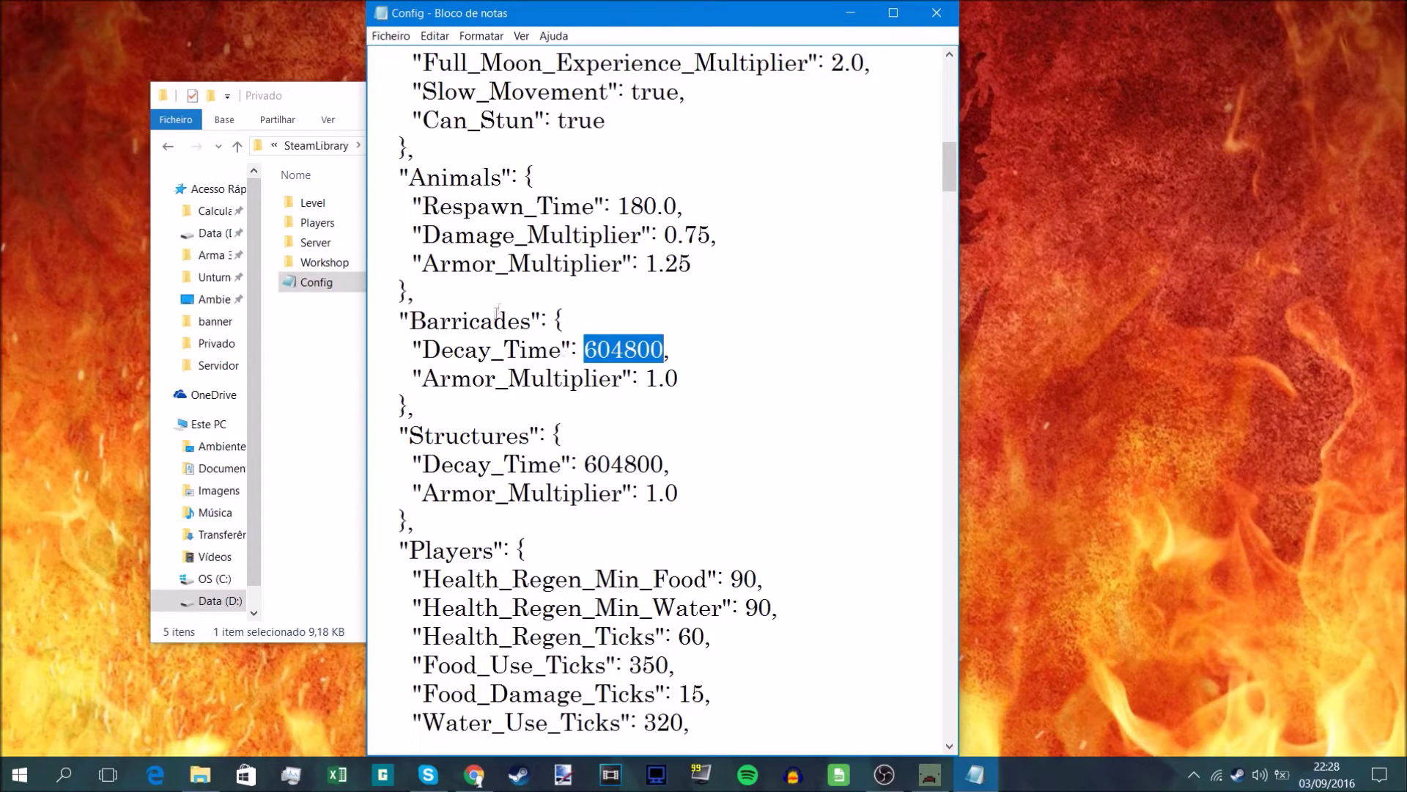
drag(520, 349, 662, 350)
double_click(589, 463)
text(60)
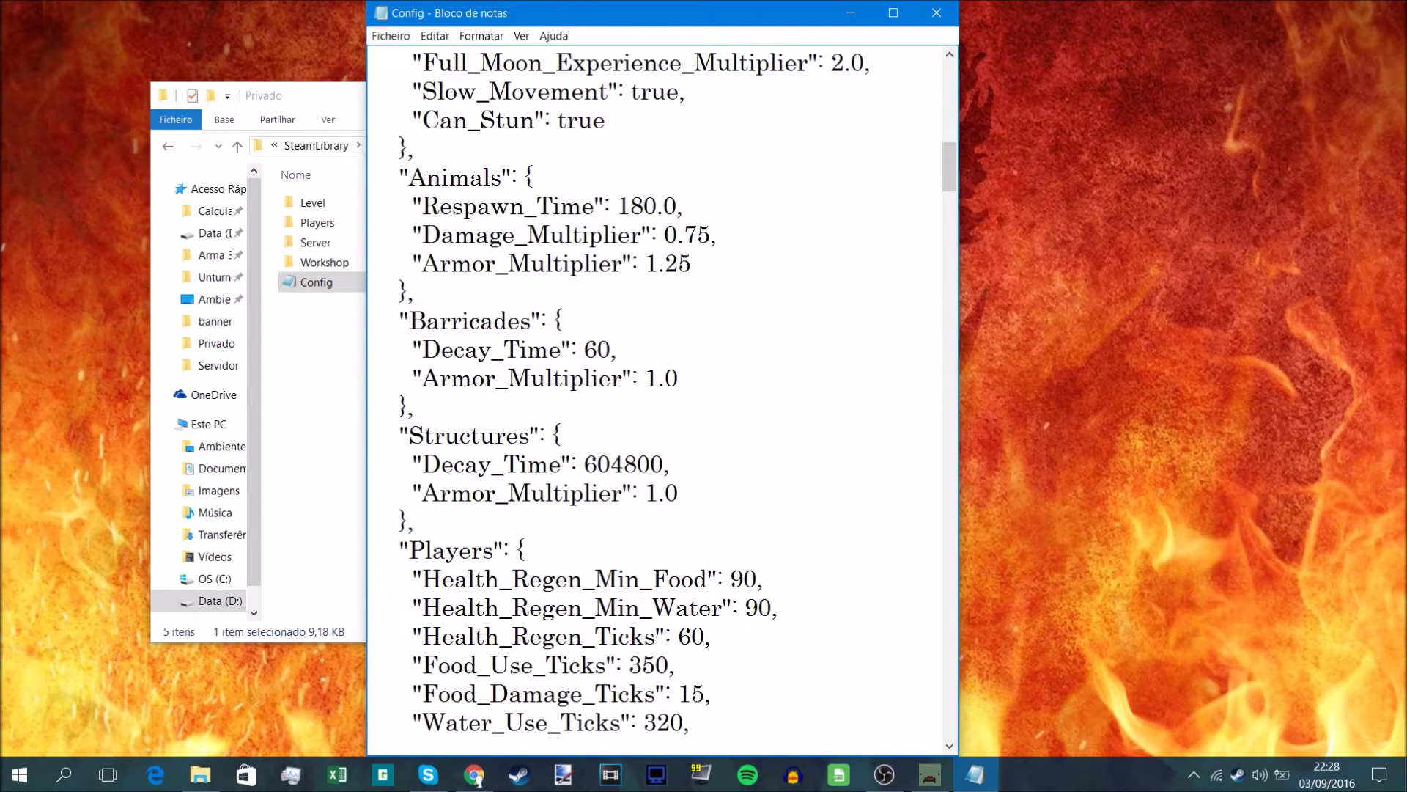
drag(584, 349, 613, 347)
text(604800)
scroll(949, 184, down, 2)
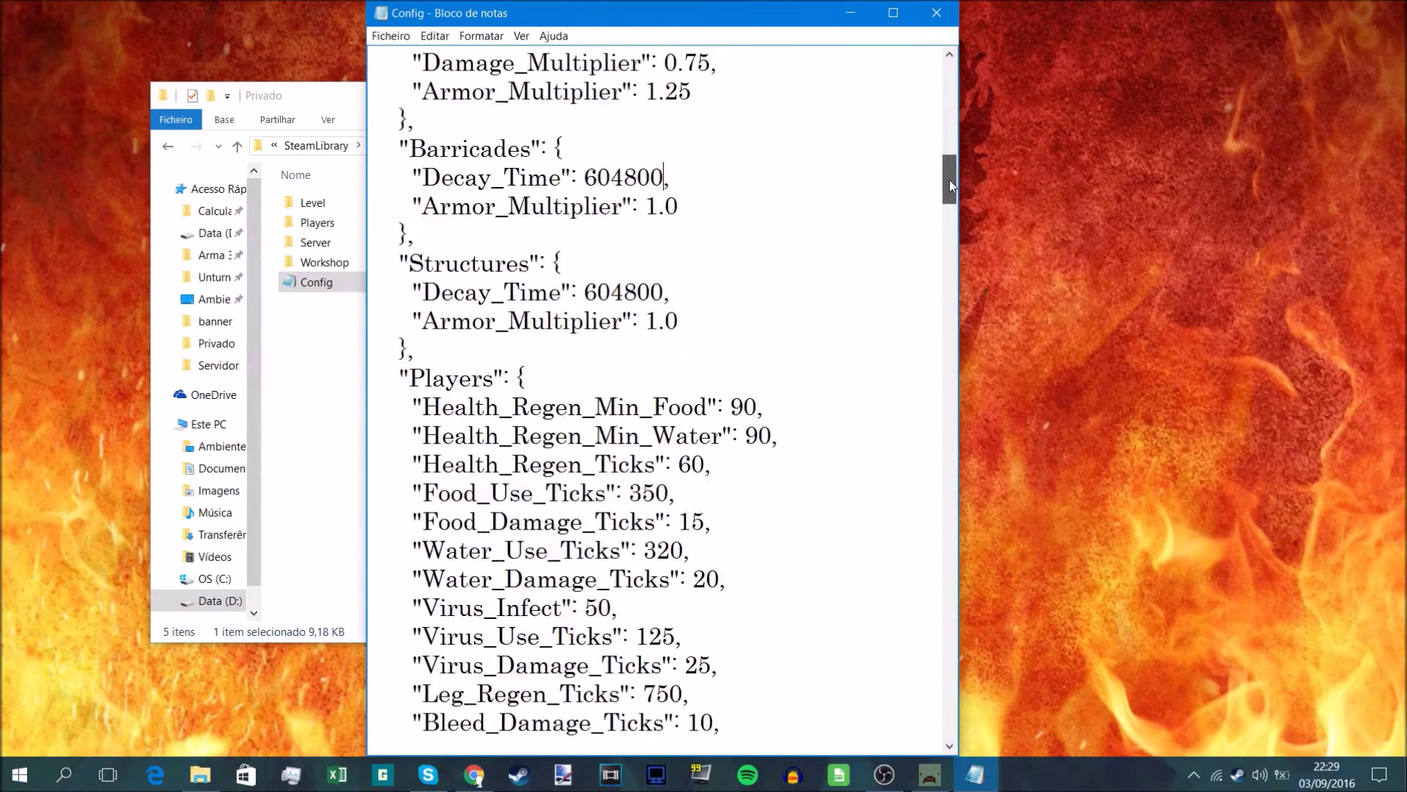
scroll(949, 185, down, 1)
- Set the Barricades Armor_Multiplier to 0.5, briefly trying 2.0 first
scroll(948, 184, up, 1)
drag(508, 207, 554, 207)
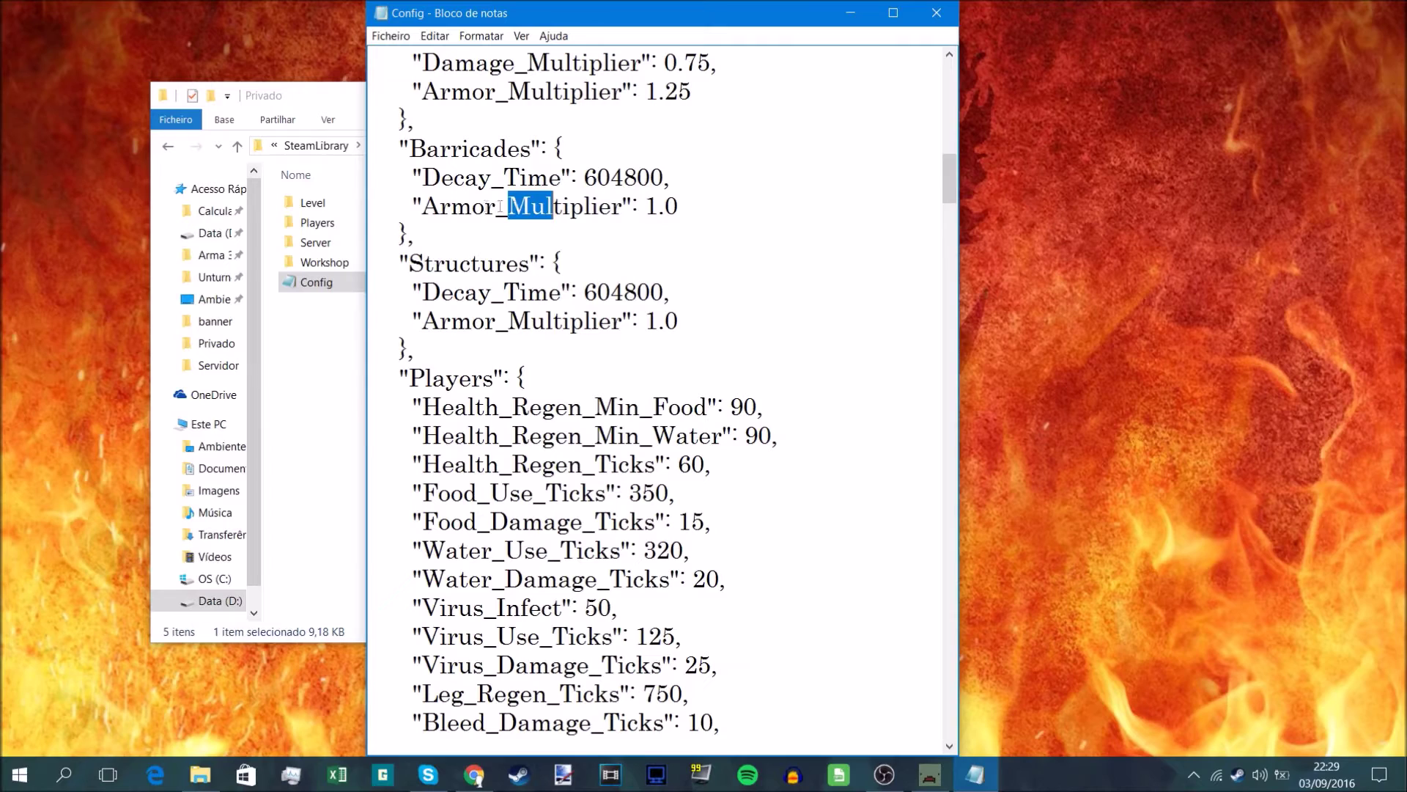
drag(645, 207, 680, 207)
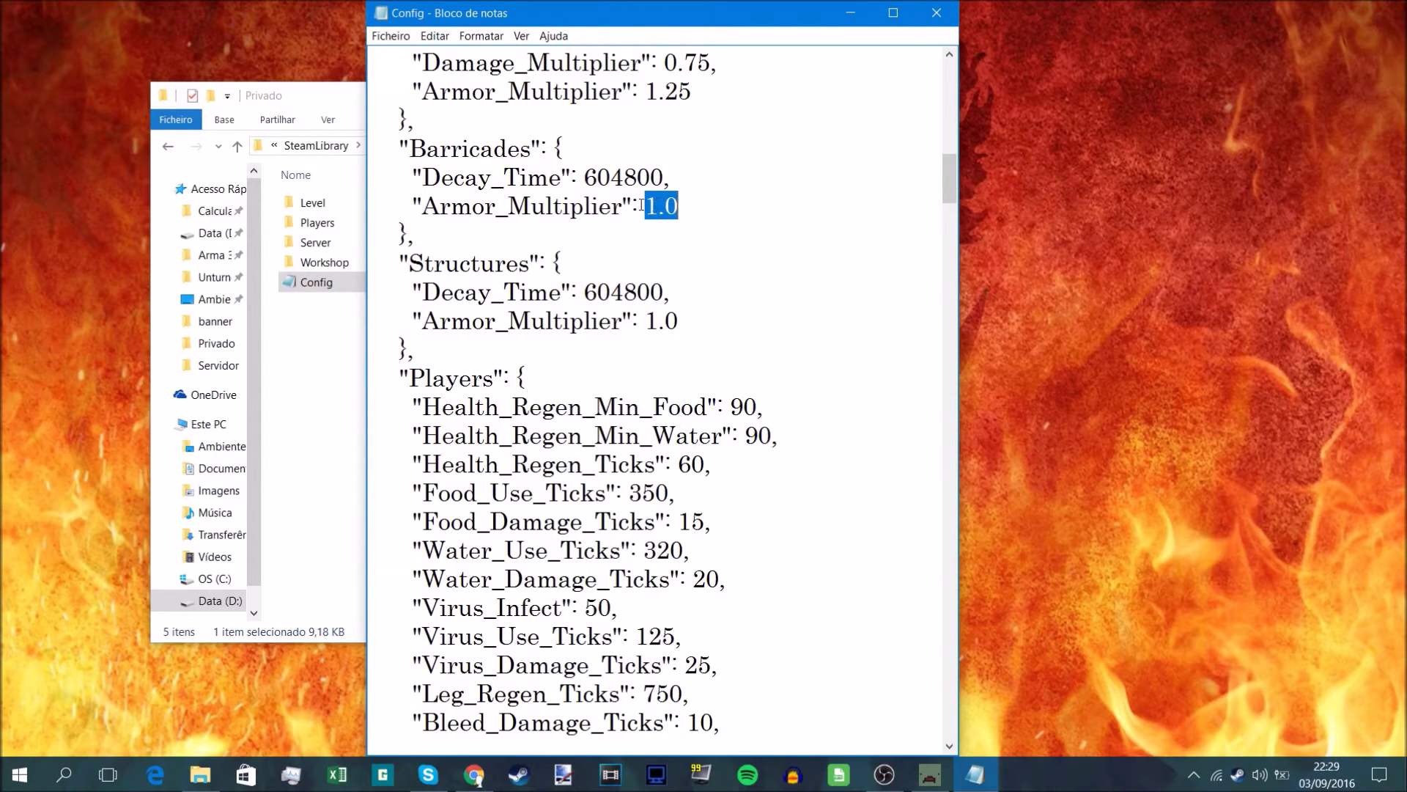
drag(641, 206, 690, 210)
text(2.0)
drag(645, 207, 689, 208)
text(0.5)
scroll(948, 183, down, 3)
scroll(949, 187, up, 3)
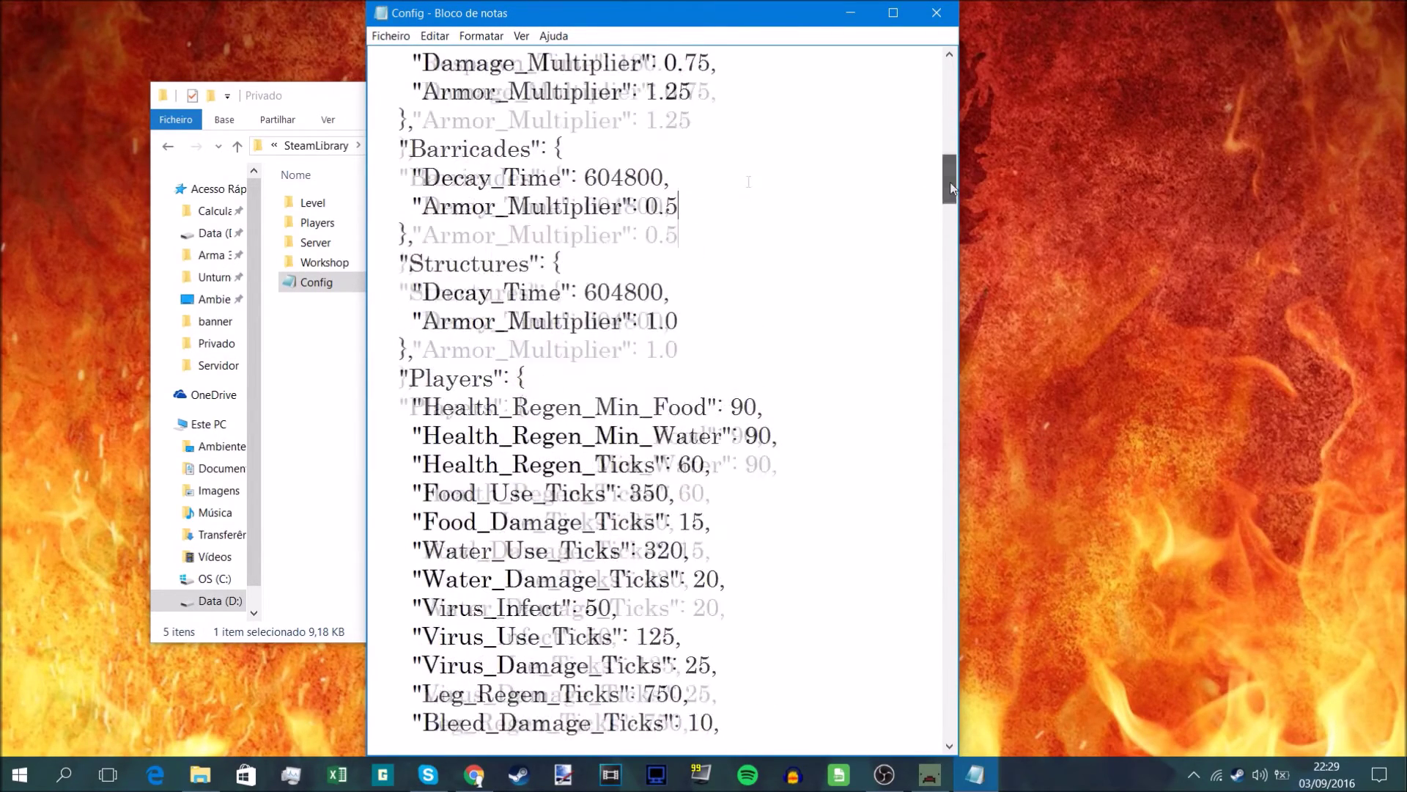
- Inspect the Players tick values Health_Regen_Ticks 60 and Food_Use_Ticks 350
drag(951, 188, 951, 212)
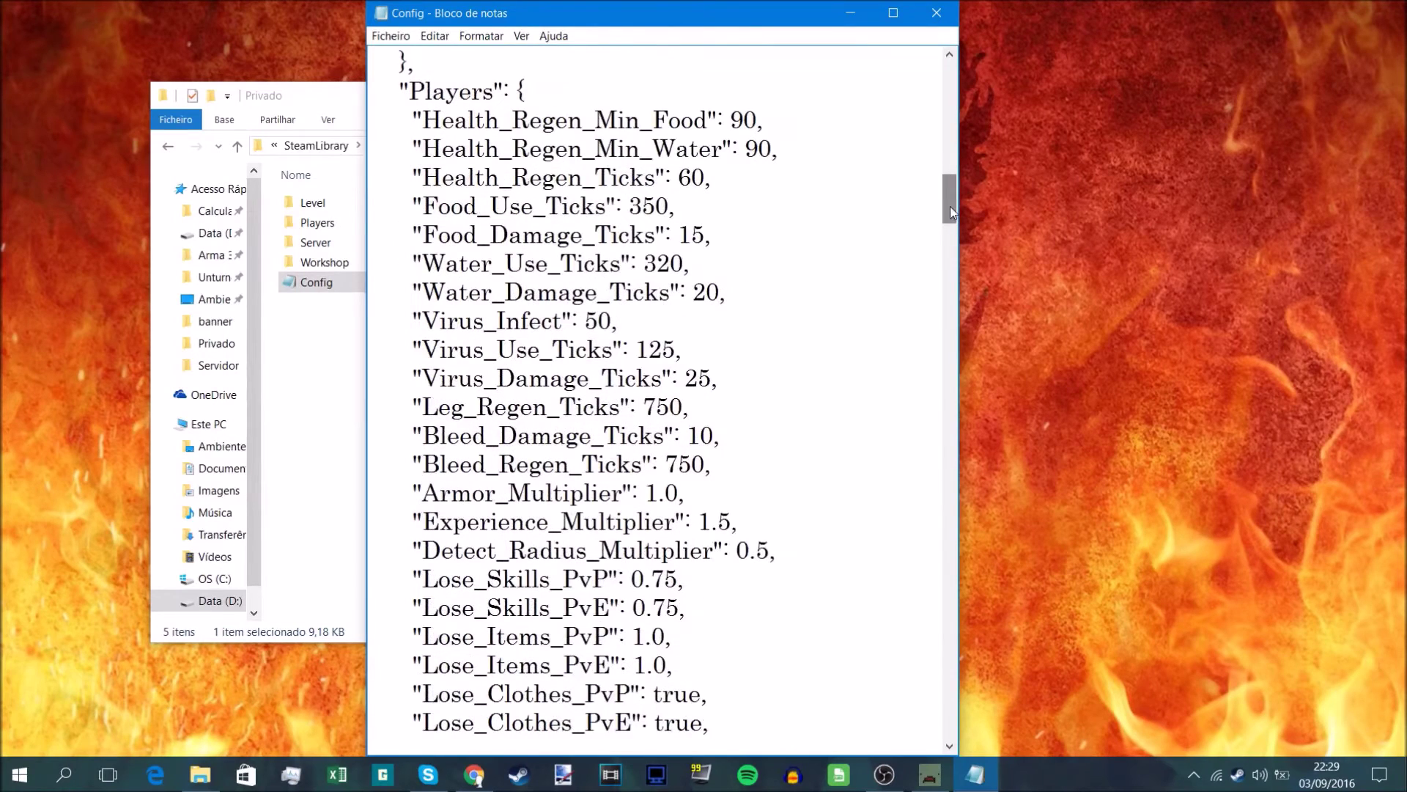
drag(595, 181, 657, 183)
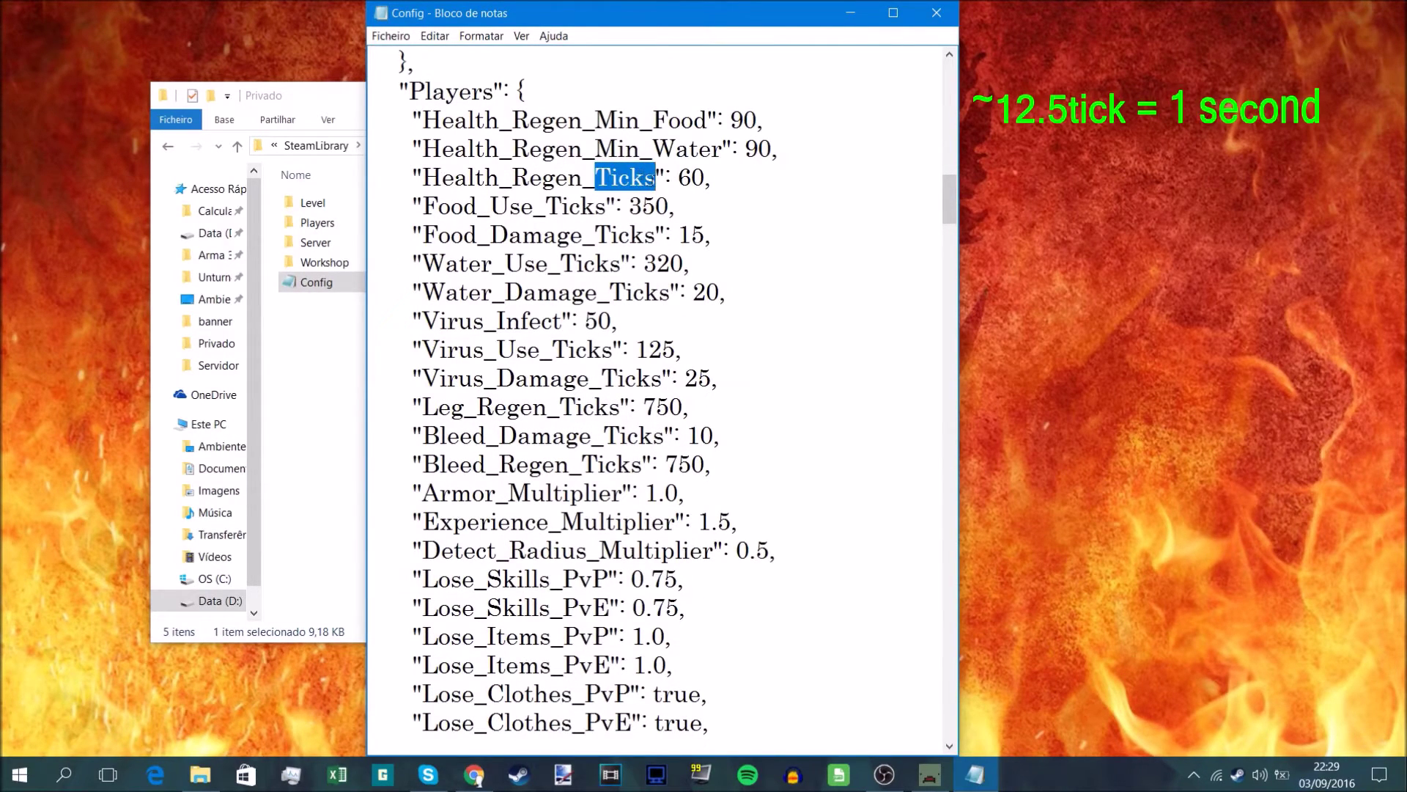
click(650, 180)
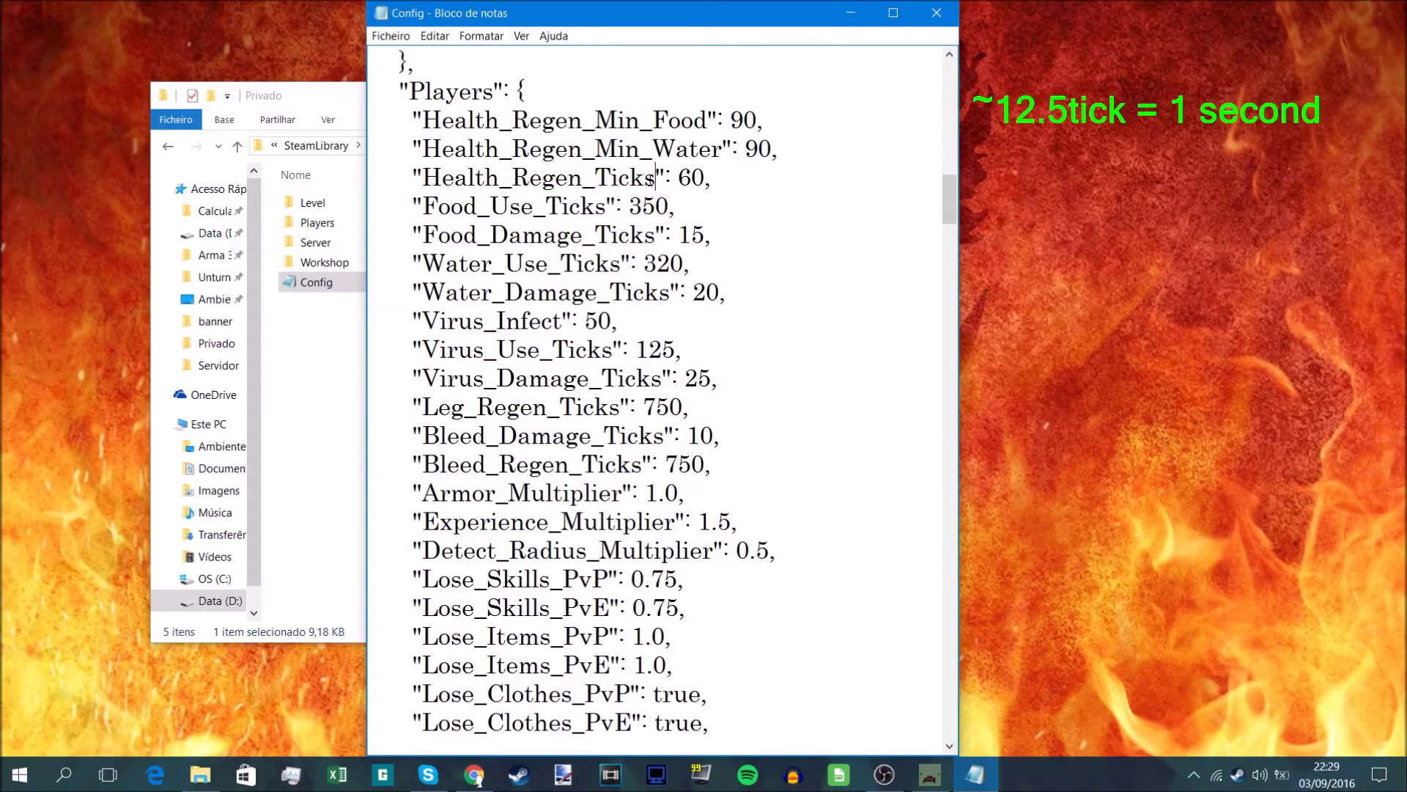
double_click(700, 177)
mouse_move(935, 205)
mouse_down()
mouse_move(952, 262)
mouse_move(952, 217)
mouse_up()
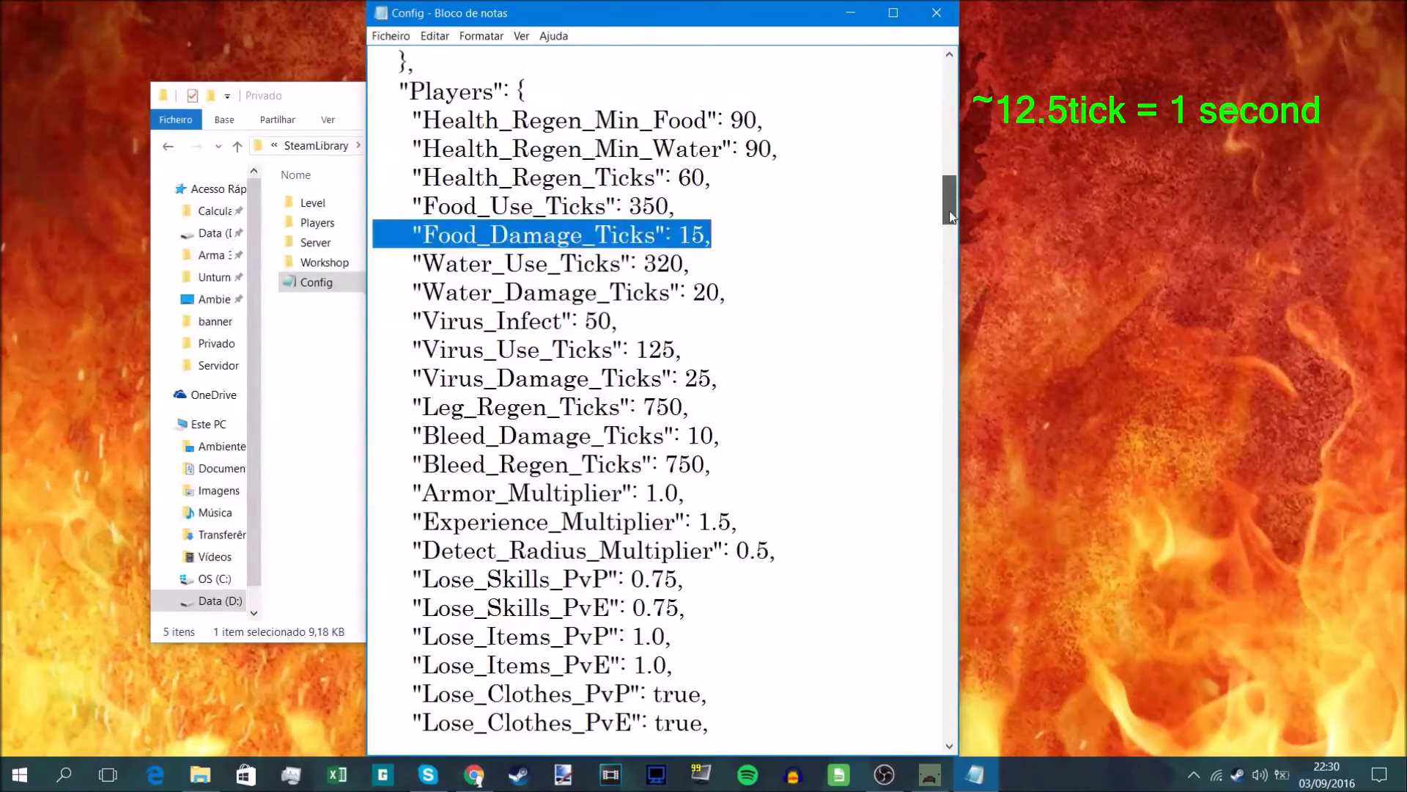
mouse_move(675, 206)
mouse_down()
mouse_move(634, 205)
mouse_move(670, 200)
mouse_up()
click(631, 205)
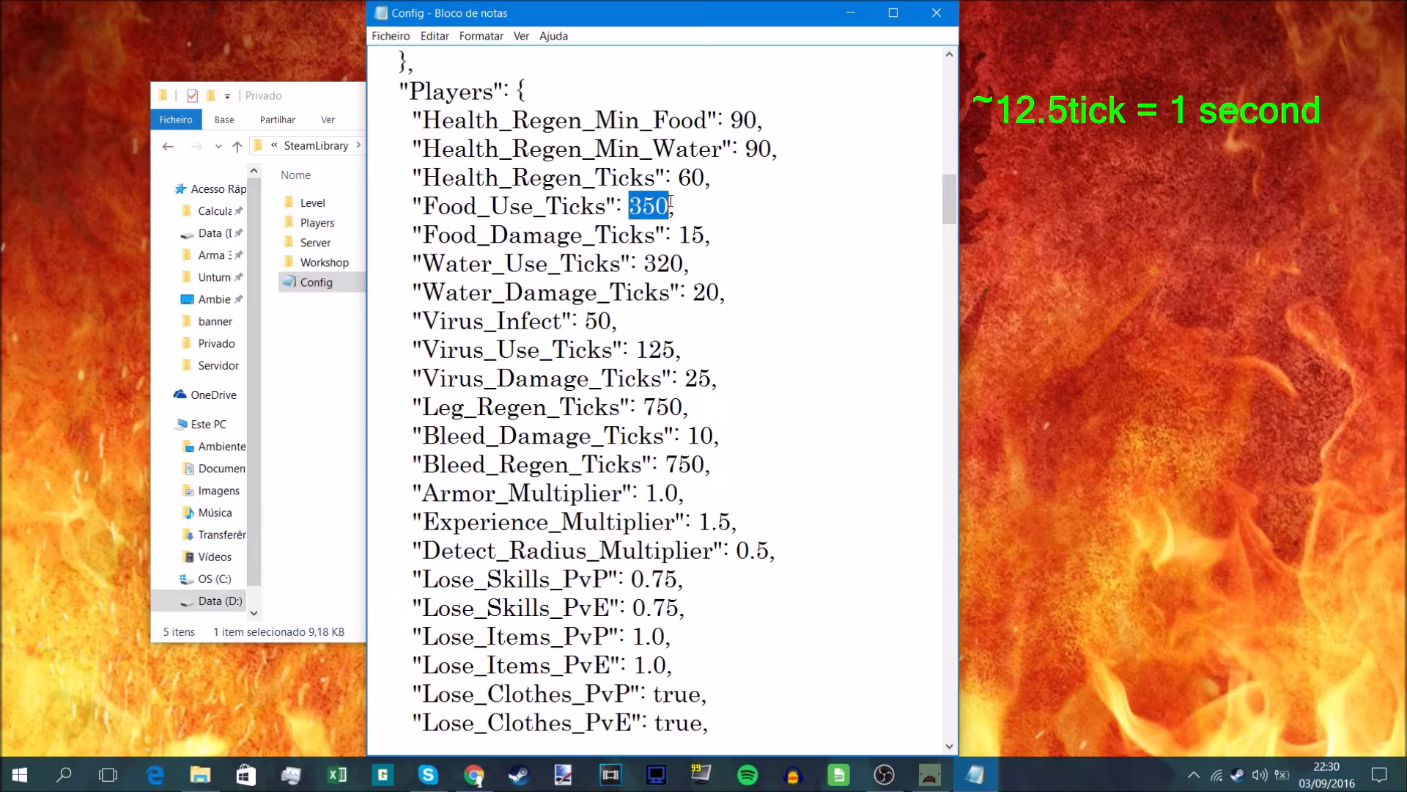
- Launch Calculator via Windows search, start a 12,5 calculation, then clear it
click(64, 774)
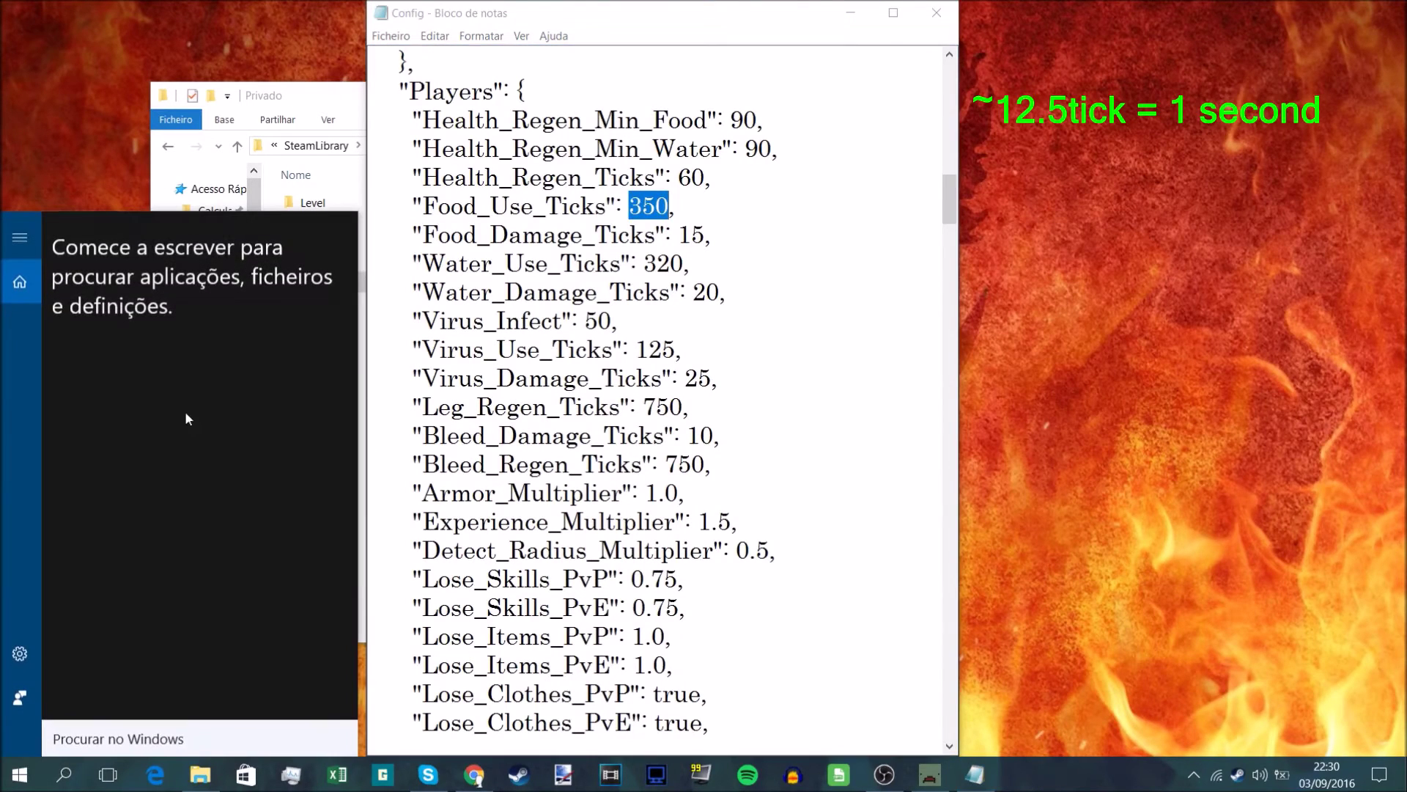
text(cal)
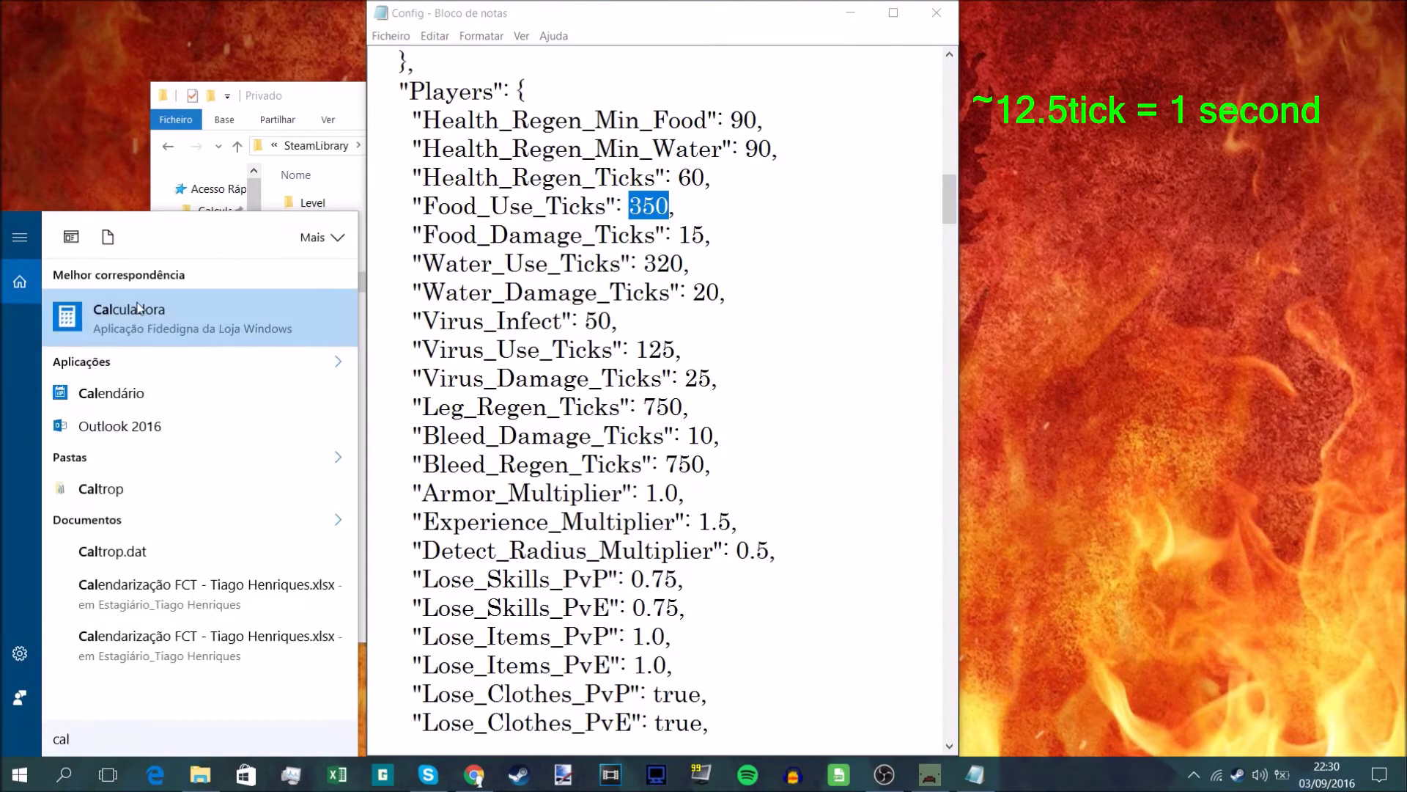
click(138, 308)
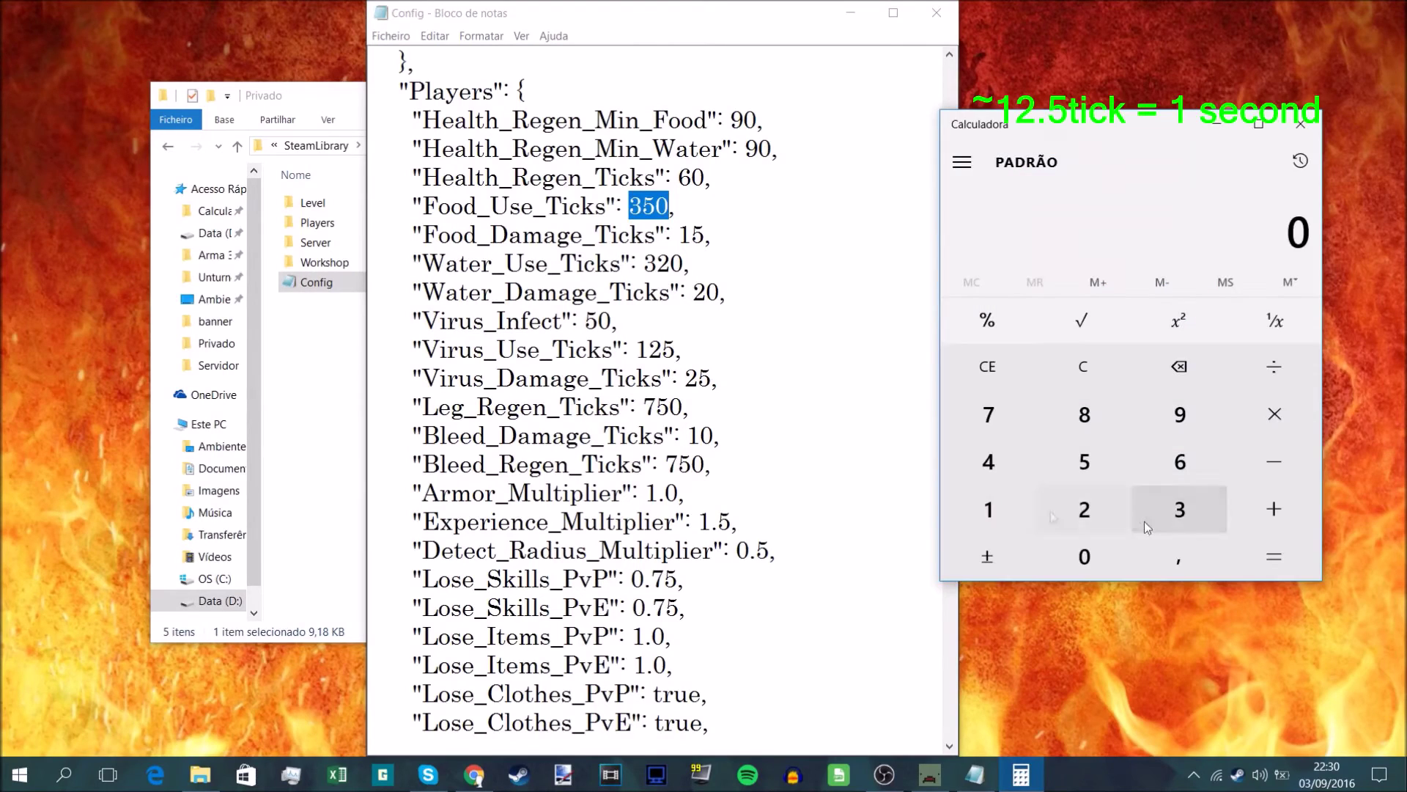
click(1020, 525)
click(1114, 528)
click(1179, 556)
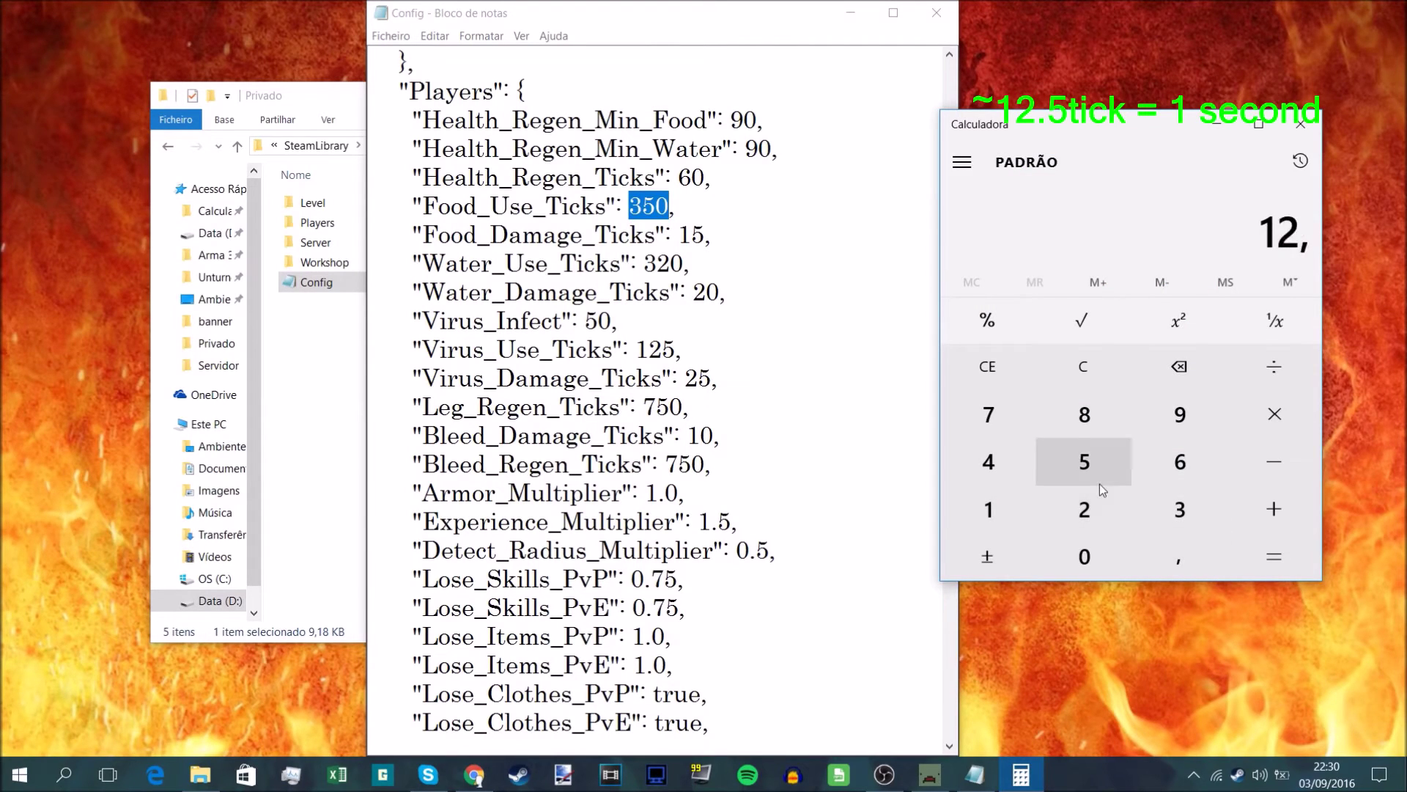
click(1100, 484)
click(1277, 415)
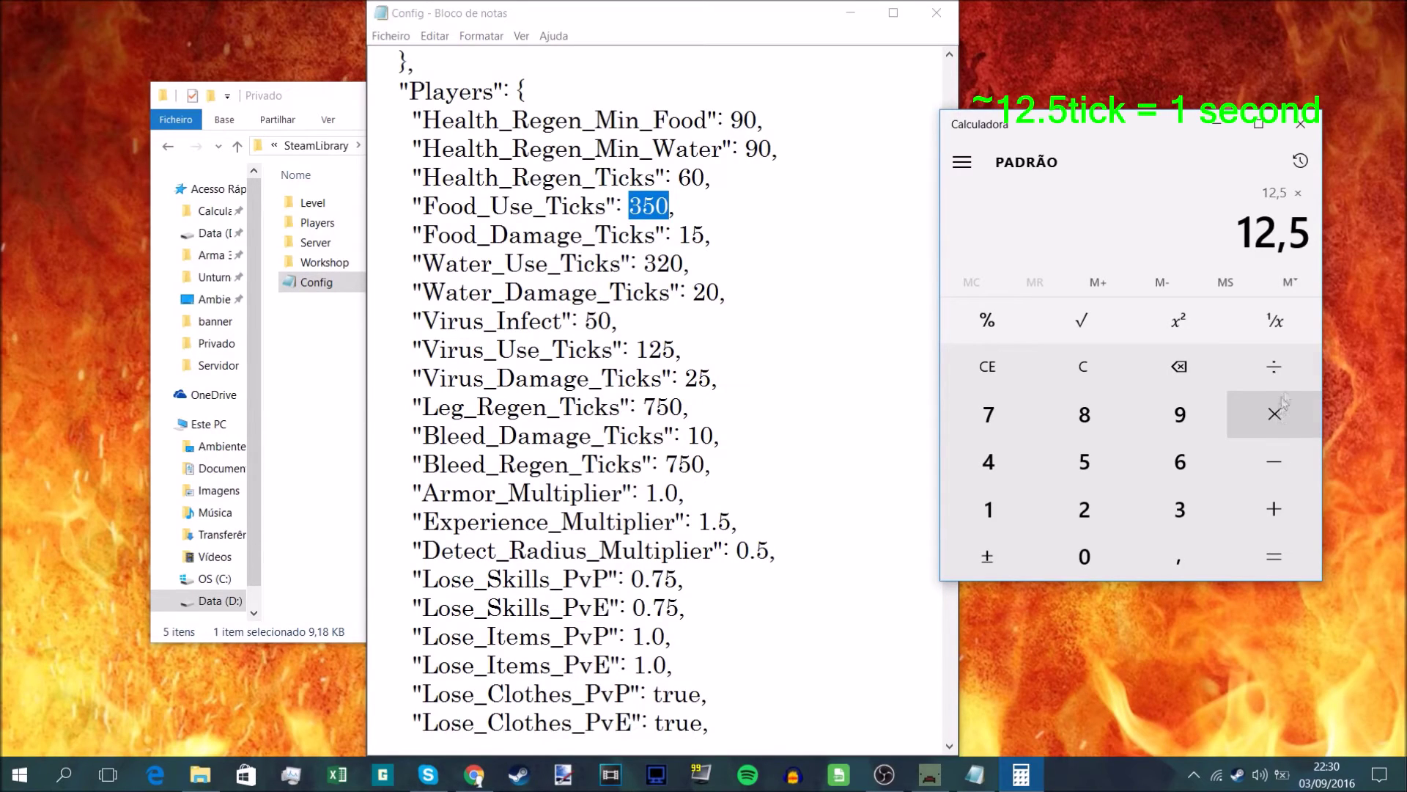
click(1103, 372)
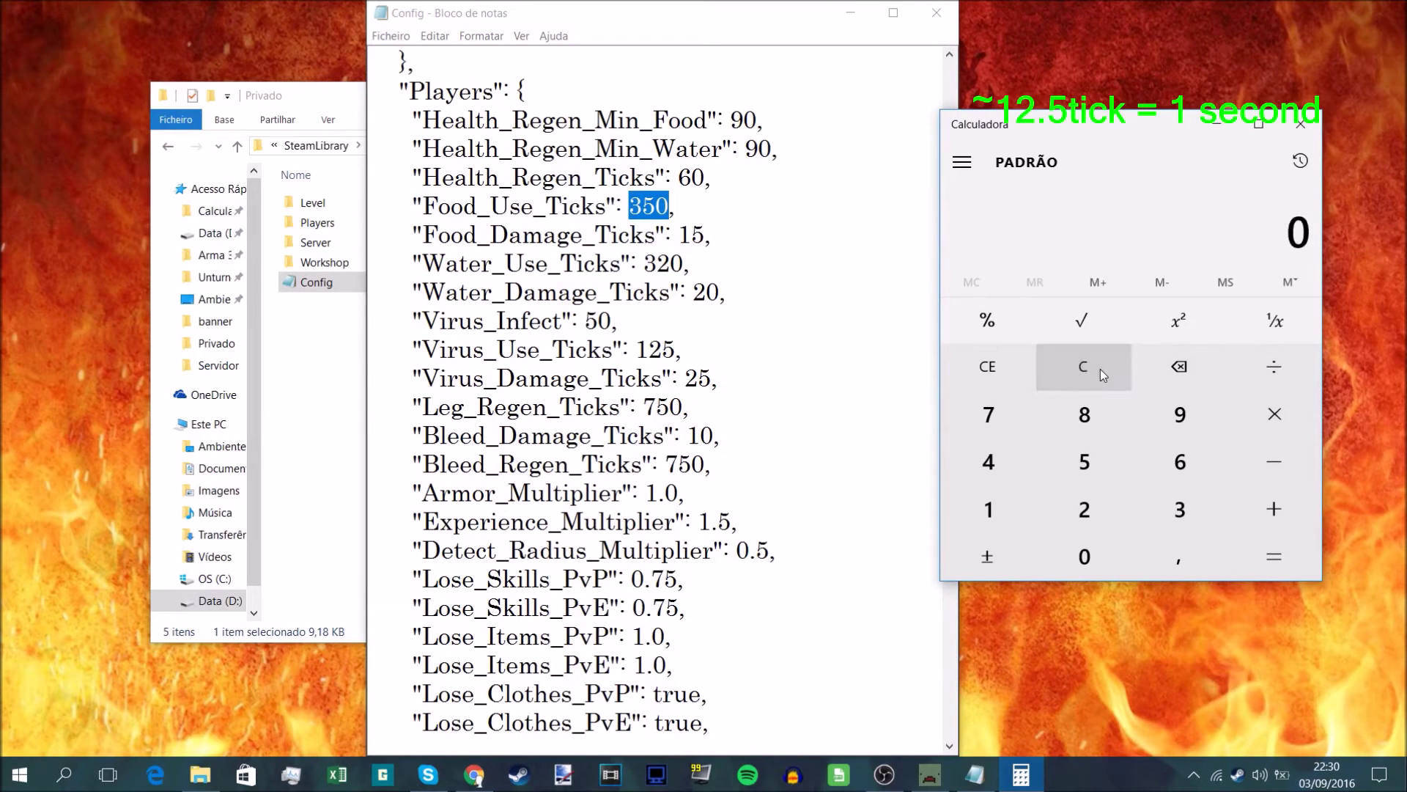
- Calculate 350 ÷ 12.5 = 28 seconds in Calculator
click(1180, 508)
click(1085, 462)
click(1085, 556)
click(1272, 373)
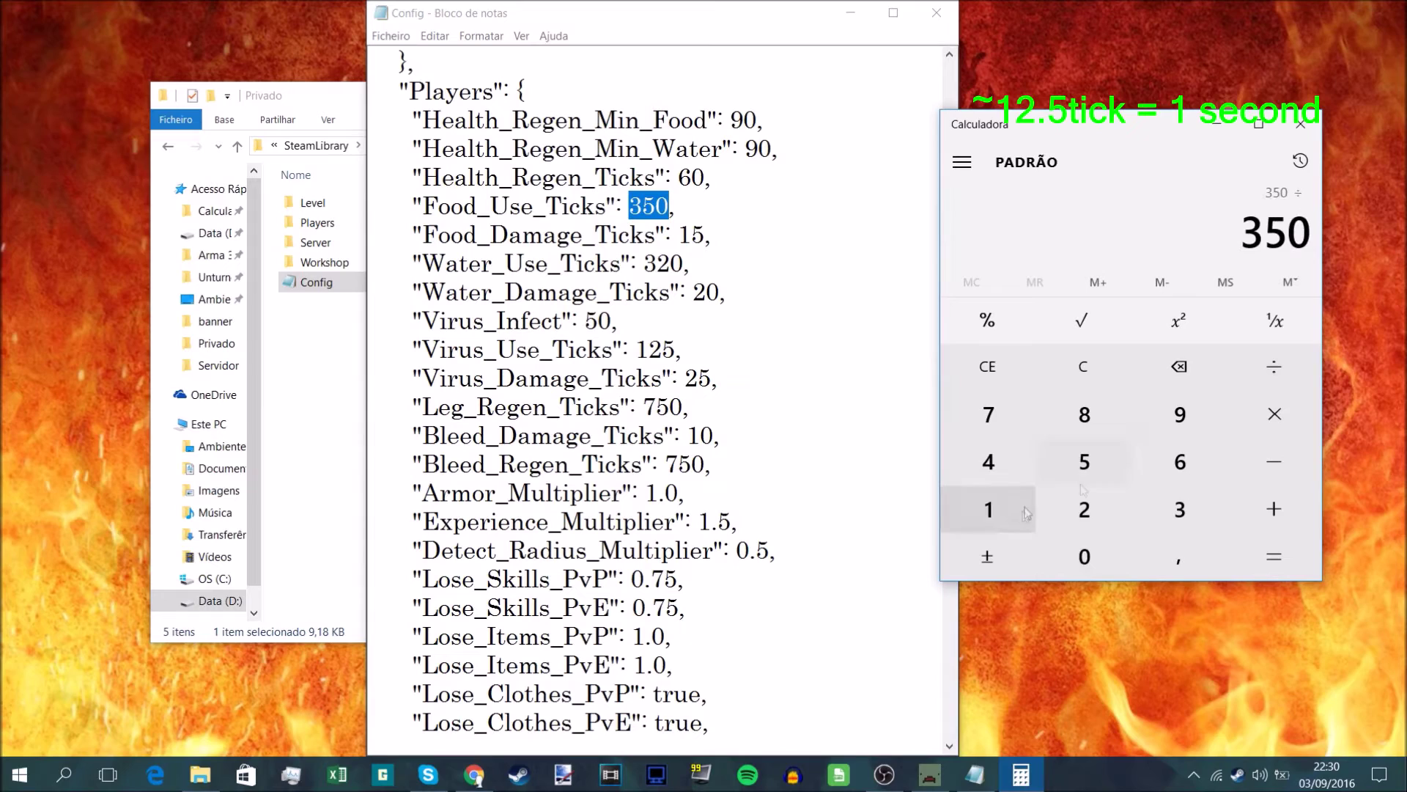
click(988, 509)
click(1085, 509)
click(1179, 559)
click(1084, 462)
click(1274, 557)
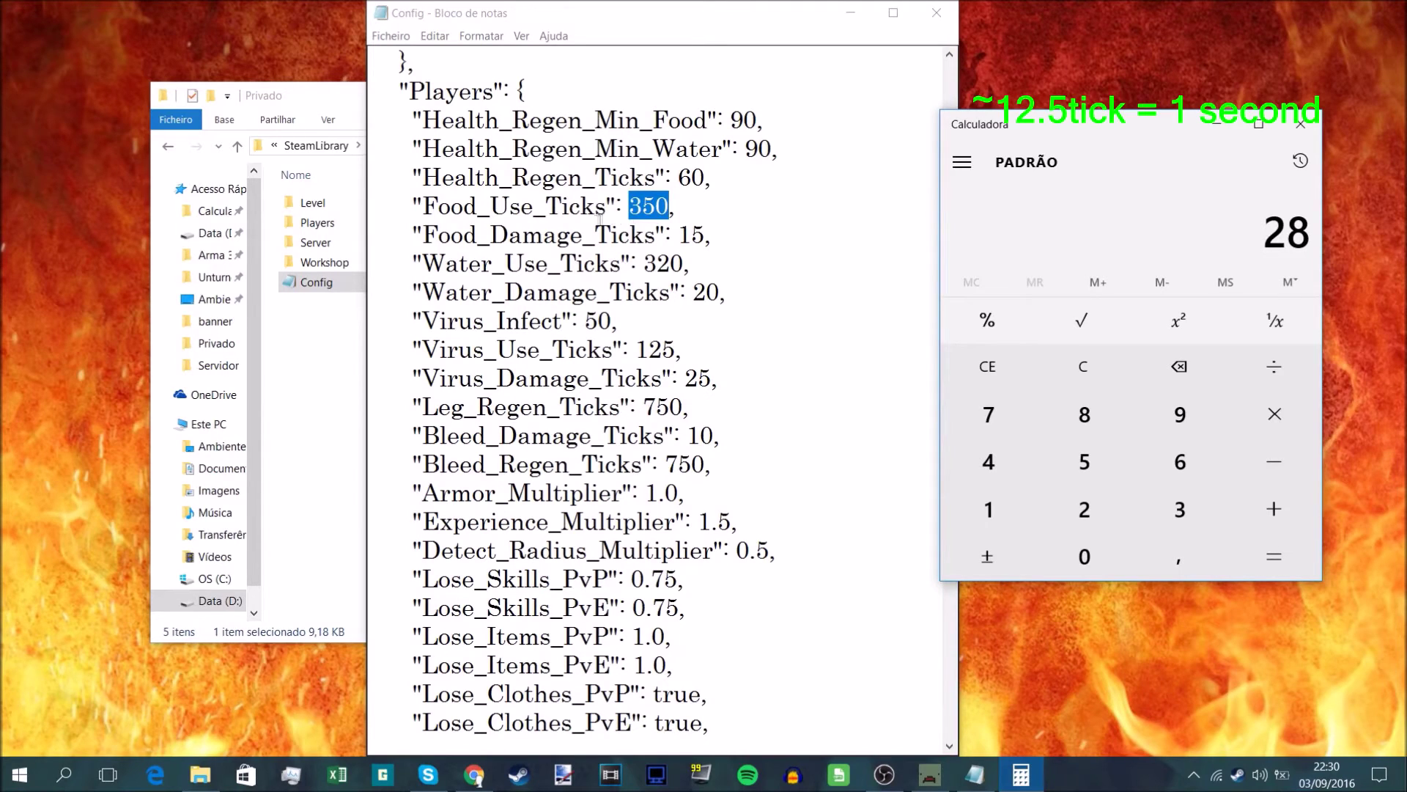
- Mark the Water_Use_Ticks value 320, dismiss a chat popup and close Calculator
double_click(657, 268)
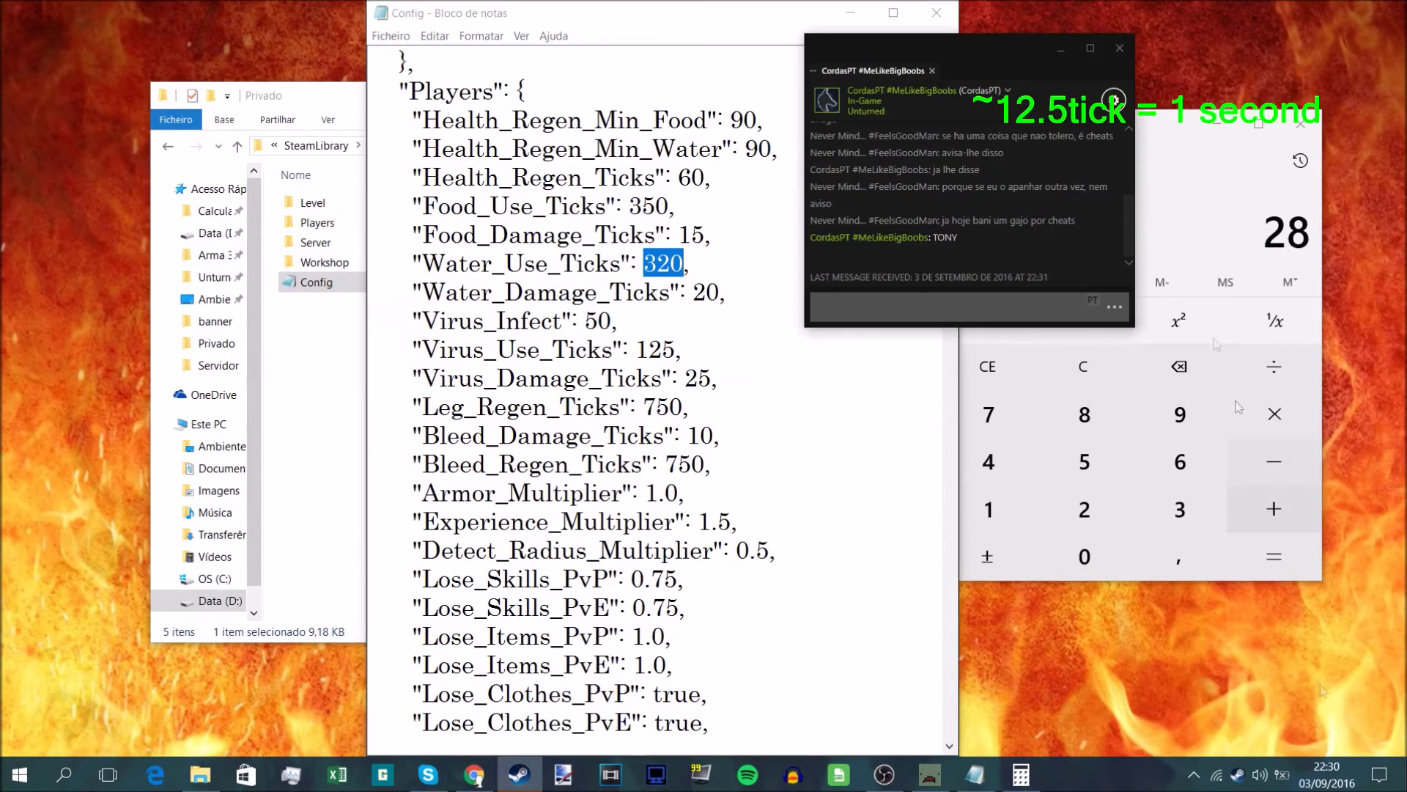
click(1095, 49)
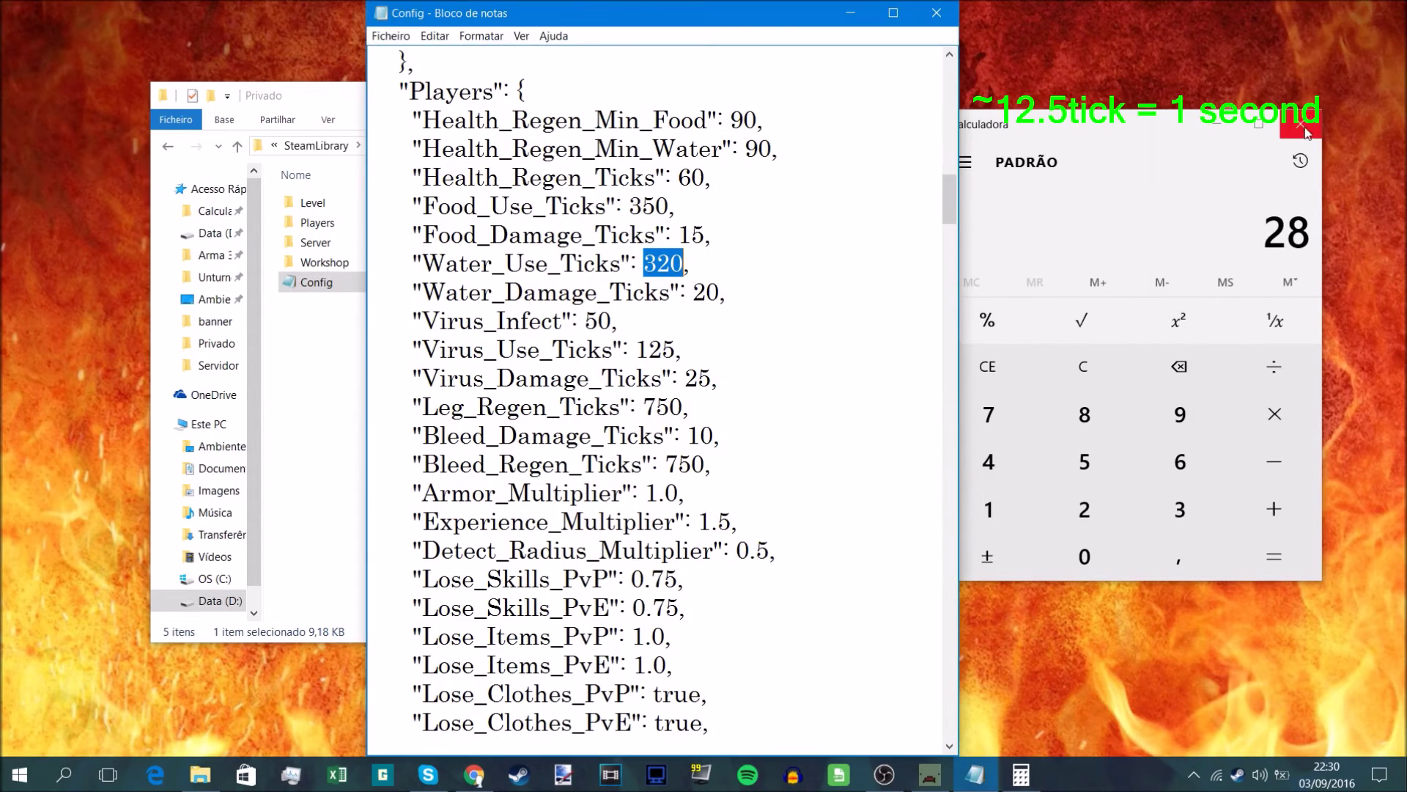
click(1301, 123)
click(715, 273)
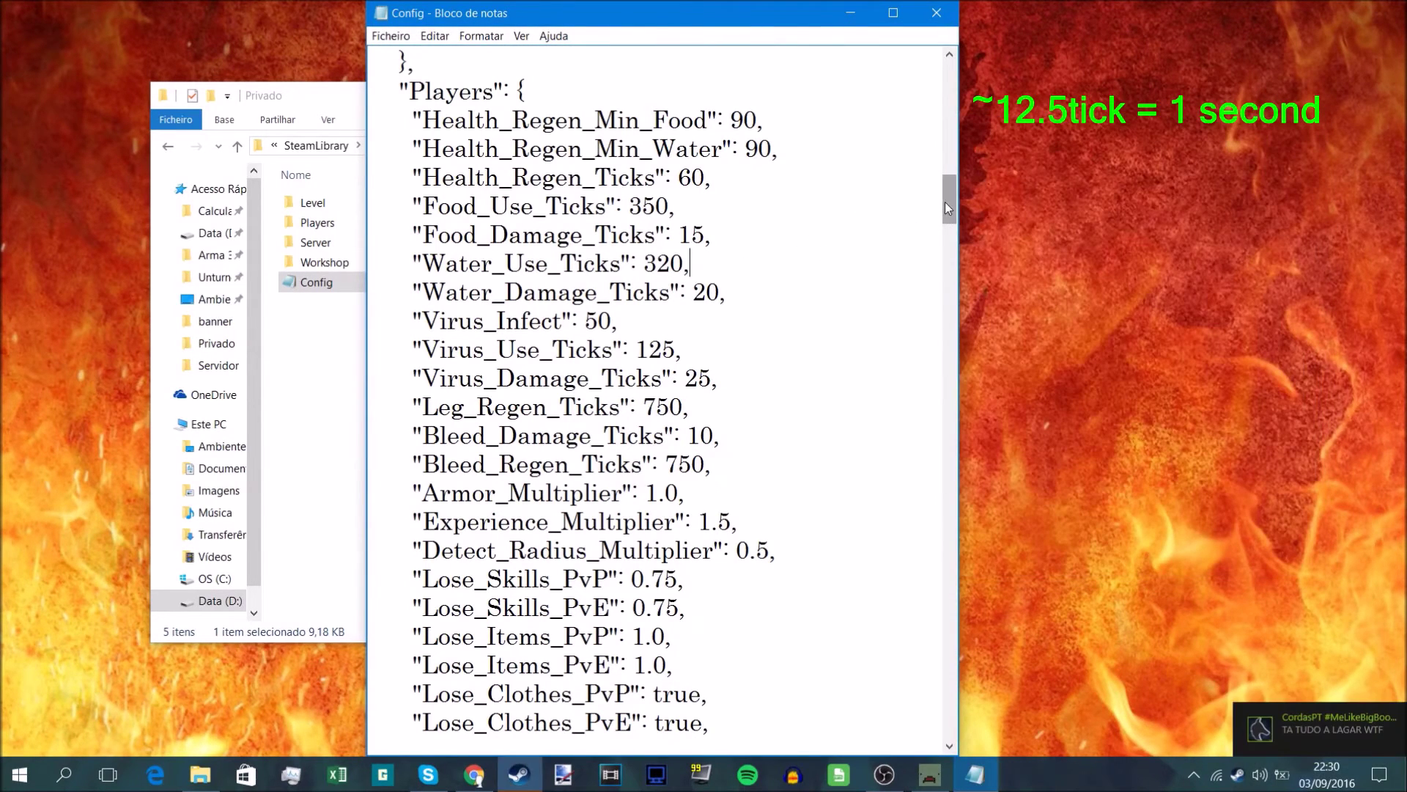
click(1117, 49)
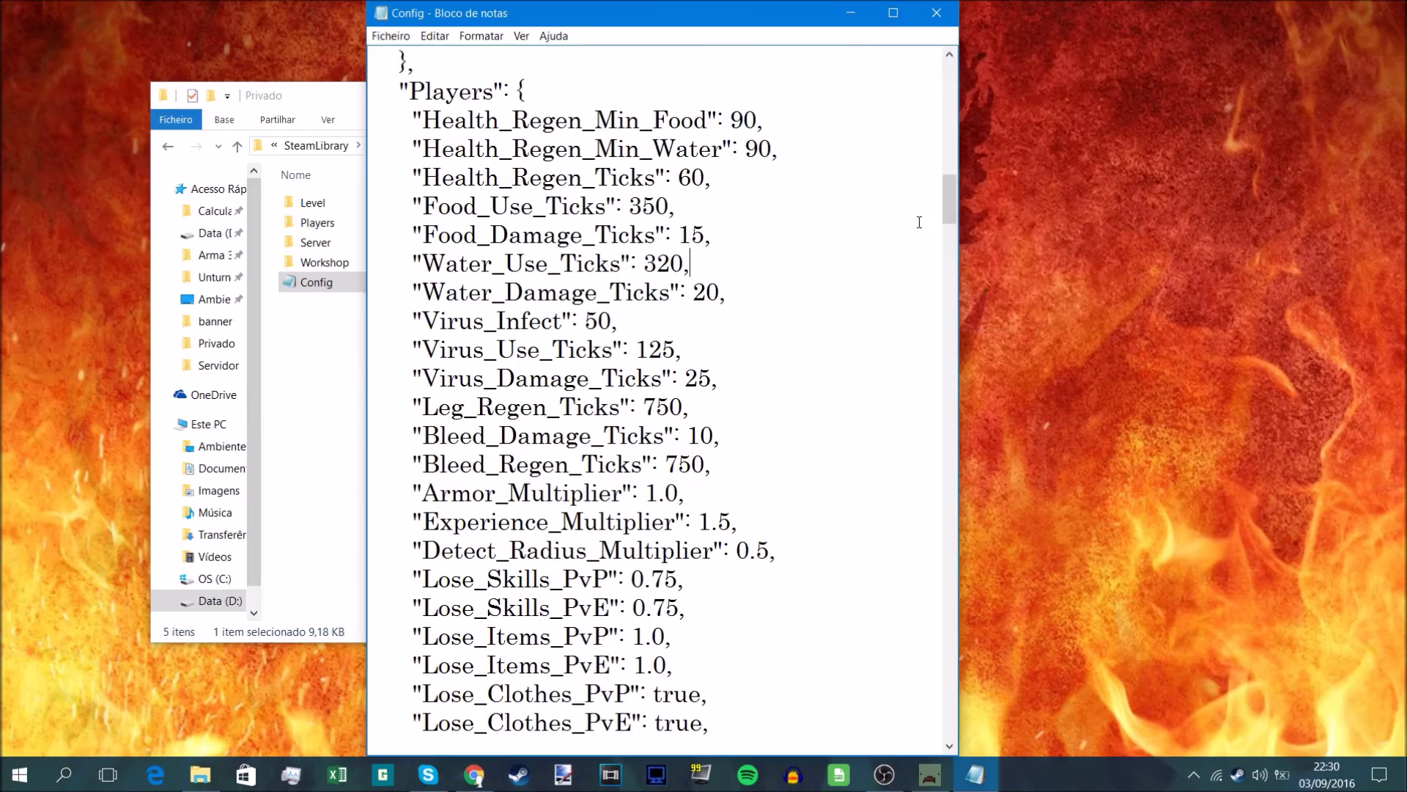
mouse_move(950, 195)
mouse_down()
mouse_move(949, 236)
mouse_move(944, 221)
mouse_up()
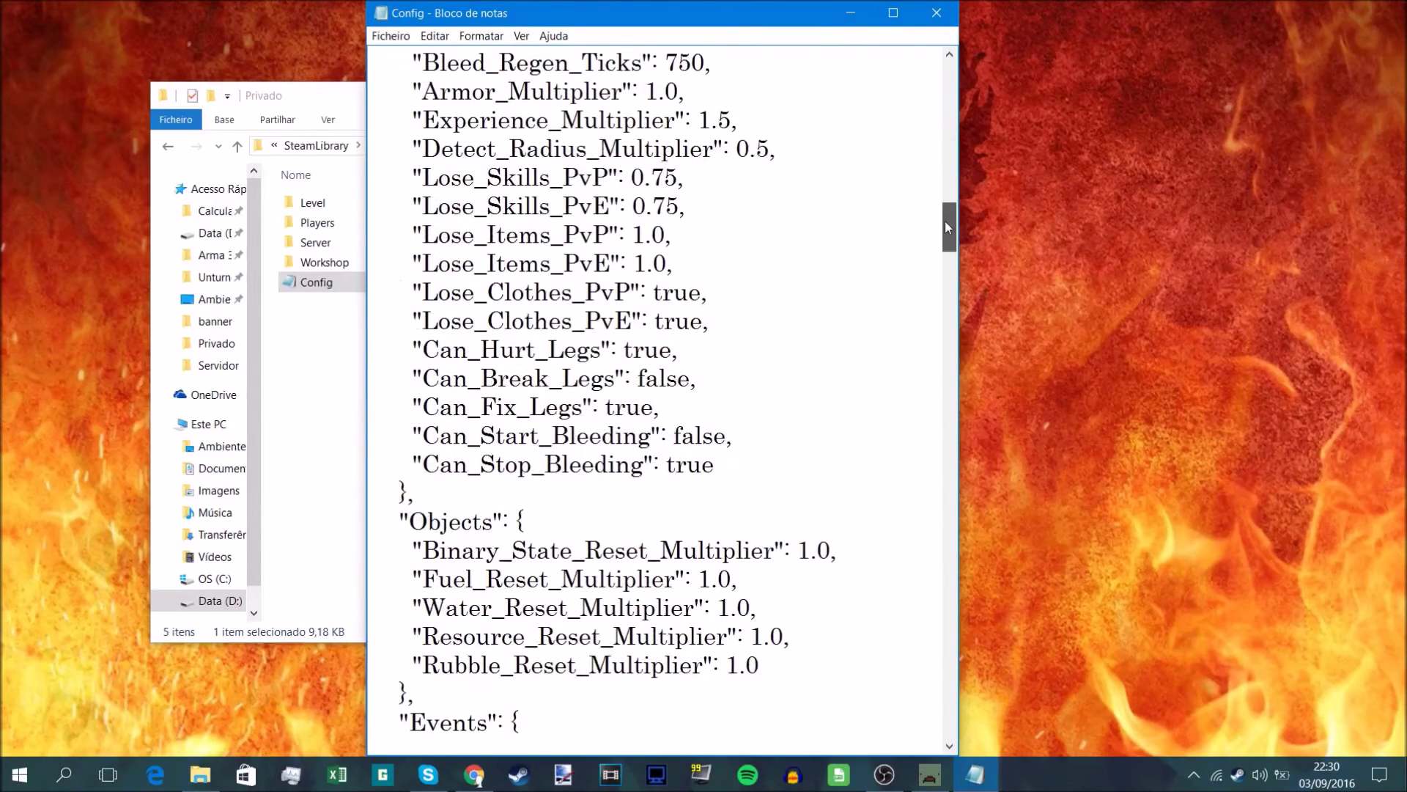
drag(673, 350, 634, 351)
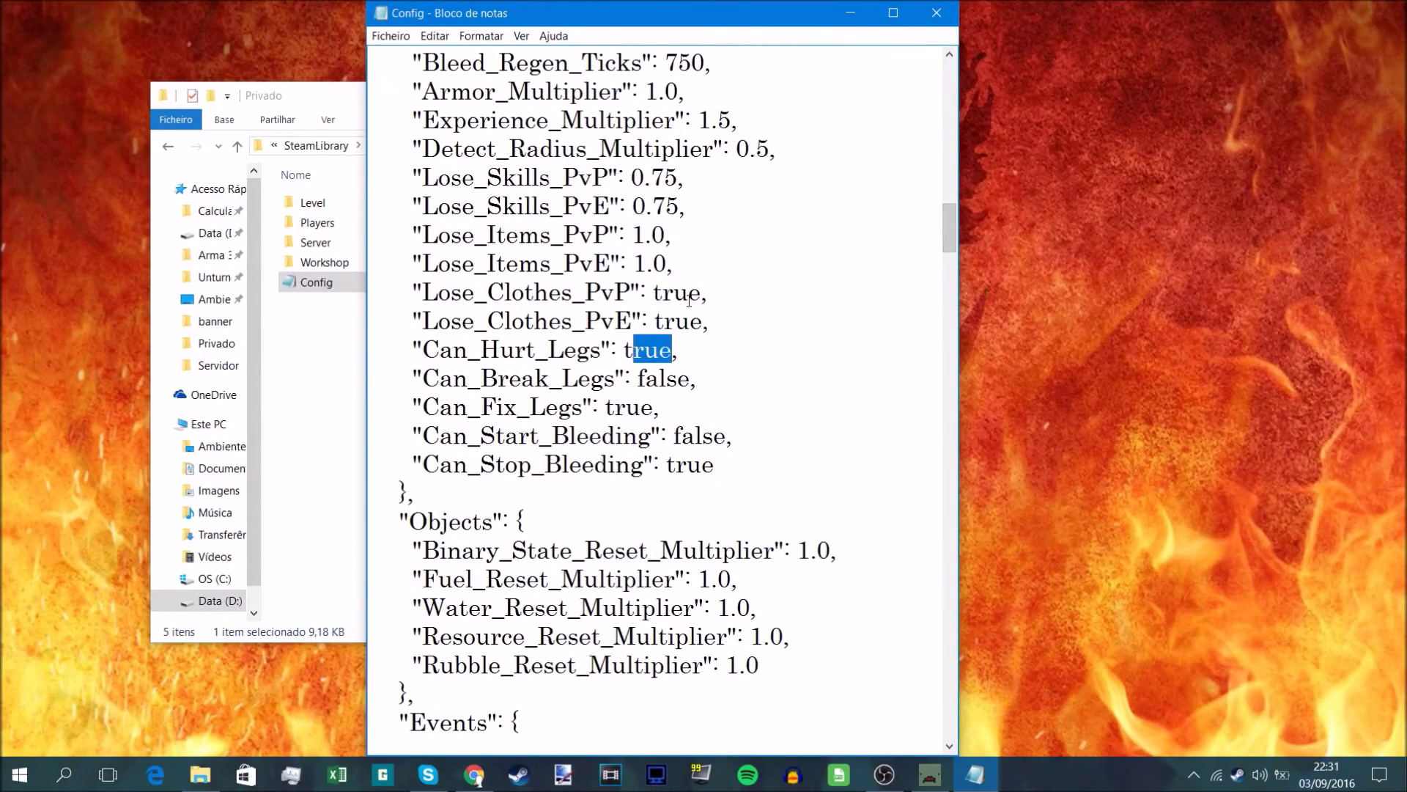
drag(632, 263, 667, 263)
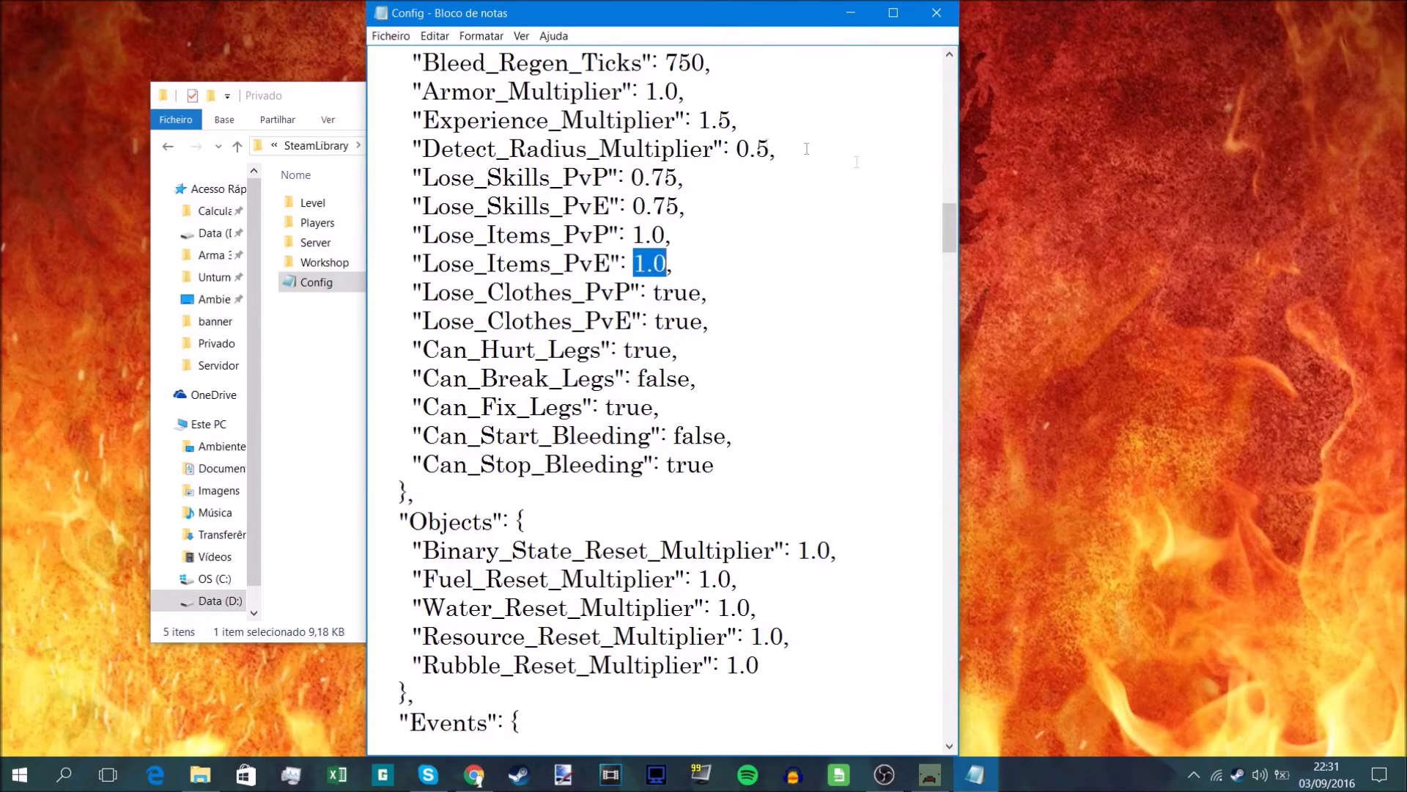
drag(949, 220, 949, 204)
drag(643, 234, 683, 234)
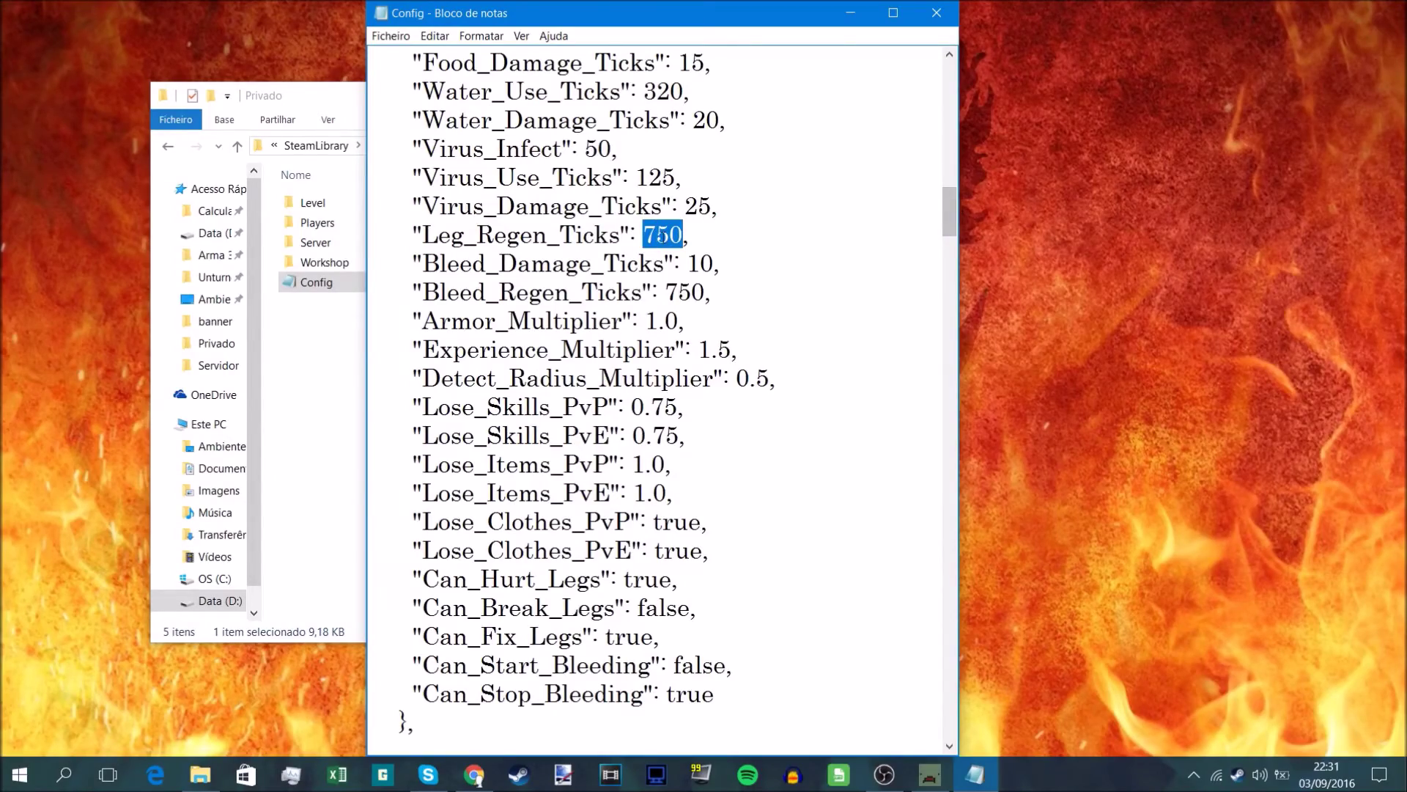
drag(947, 205, 951, 165)
scroll(669, 205, up, 5)
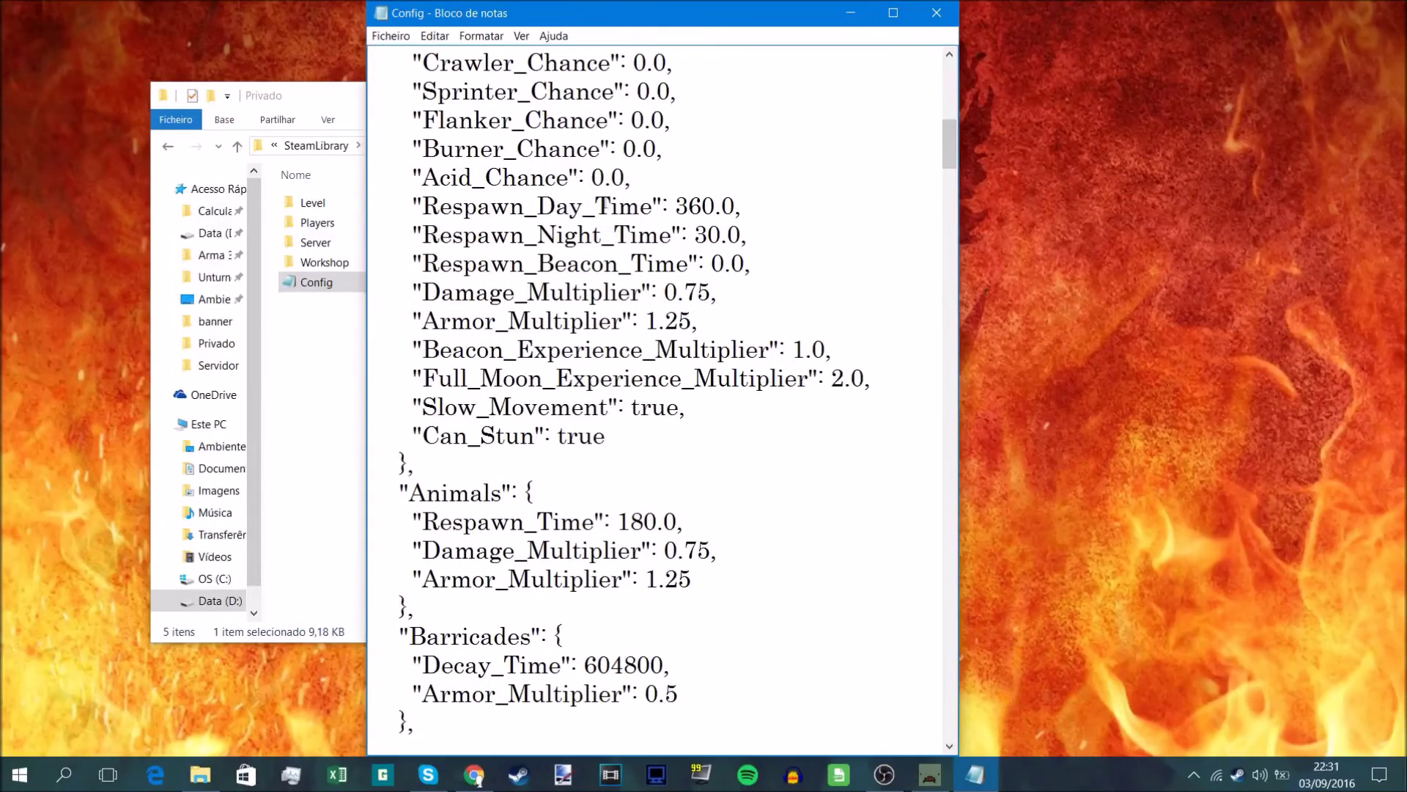
drag(595, 206, 716, 206)
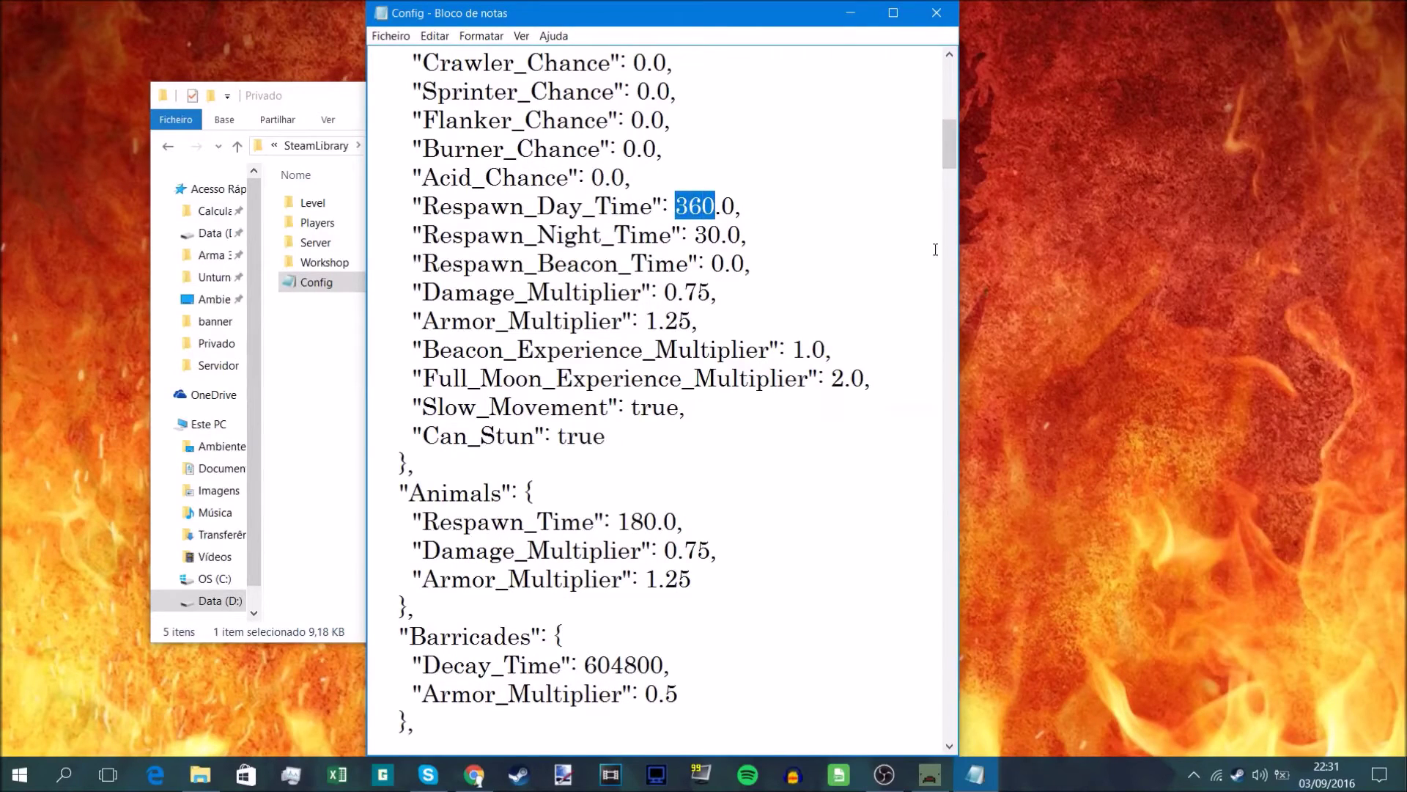
- Open a new blank note and type 'Time = seconds' and 'Tick = ~12.5 per second'
right_click(975, 774)
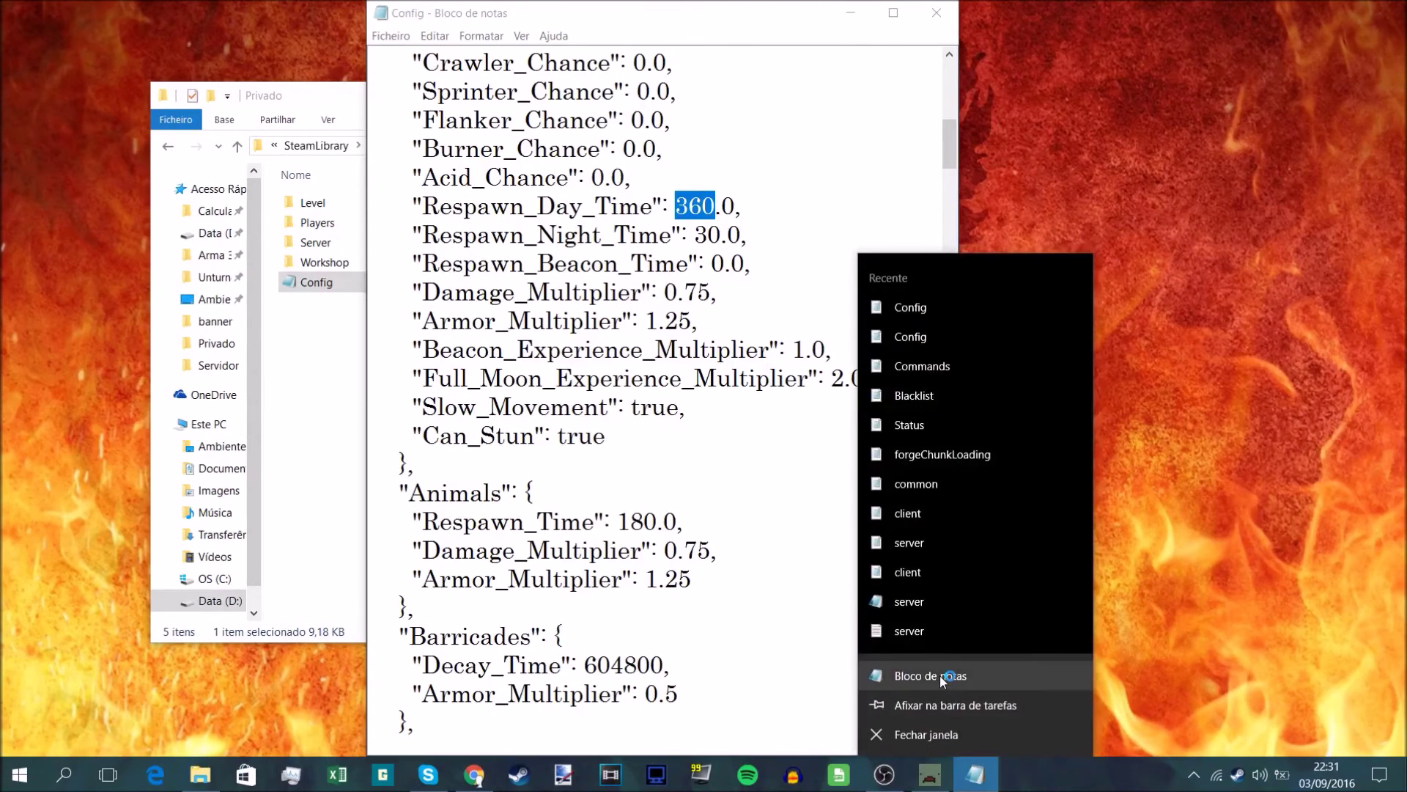
click(940, 675)
drag(655, 11, 1028, 84)
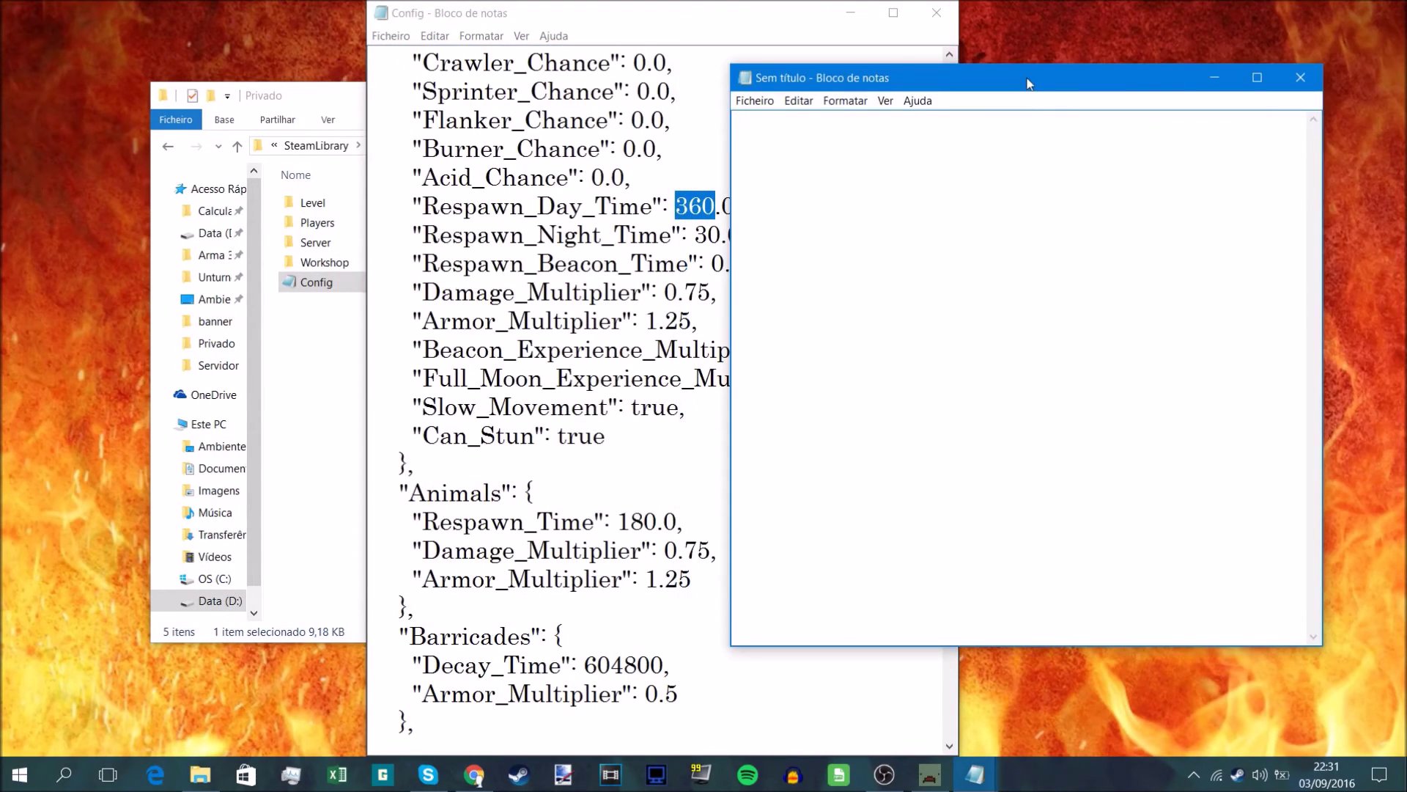
text(Time = seconds)
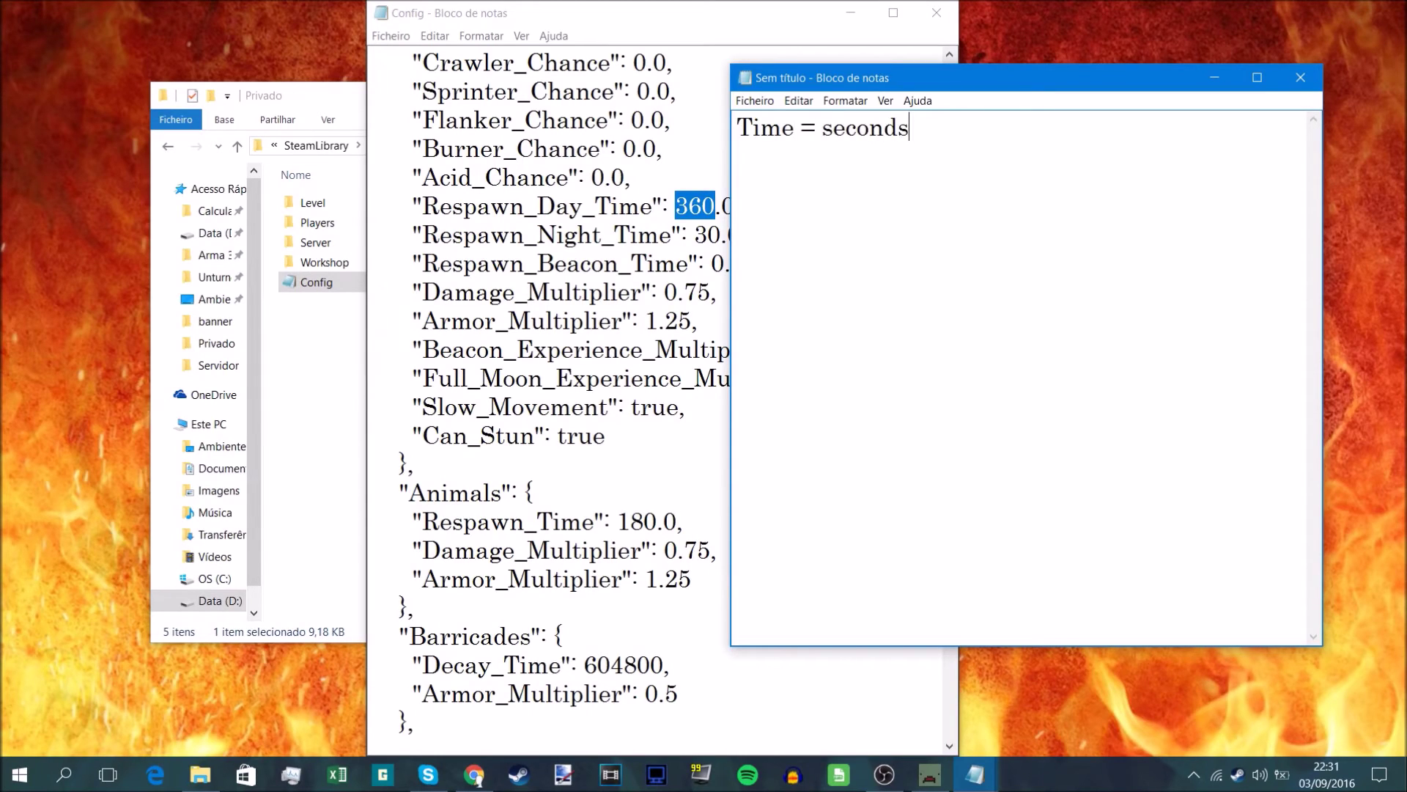
text(Tick= ~12.5 per sec)
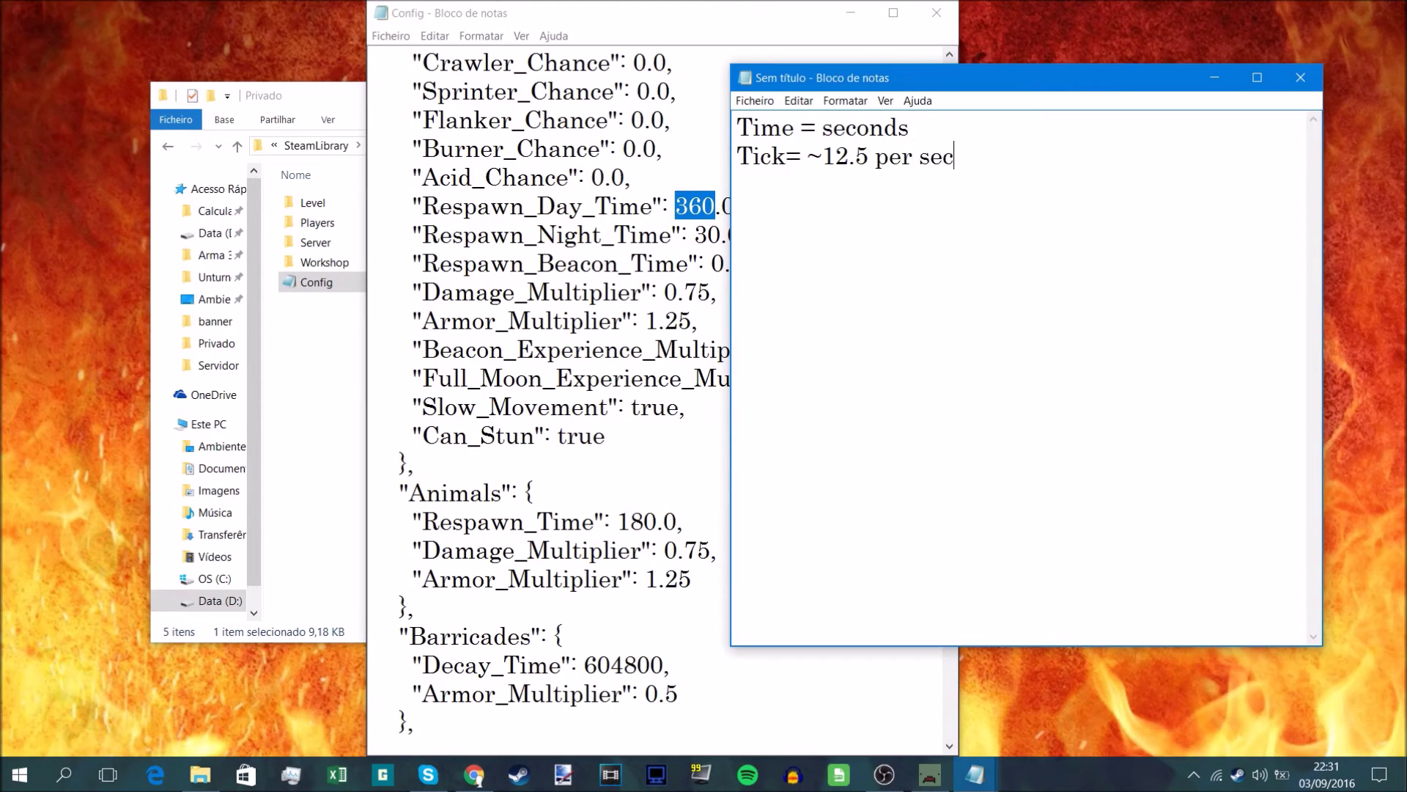
text(ond)
- Add the lines 'Multiplier = 0-100%' and 'Chance = 0-100%'
key(Return)
text(Multipl)
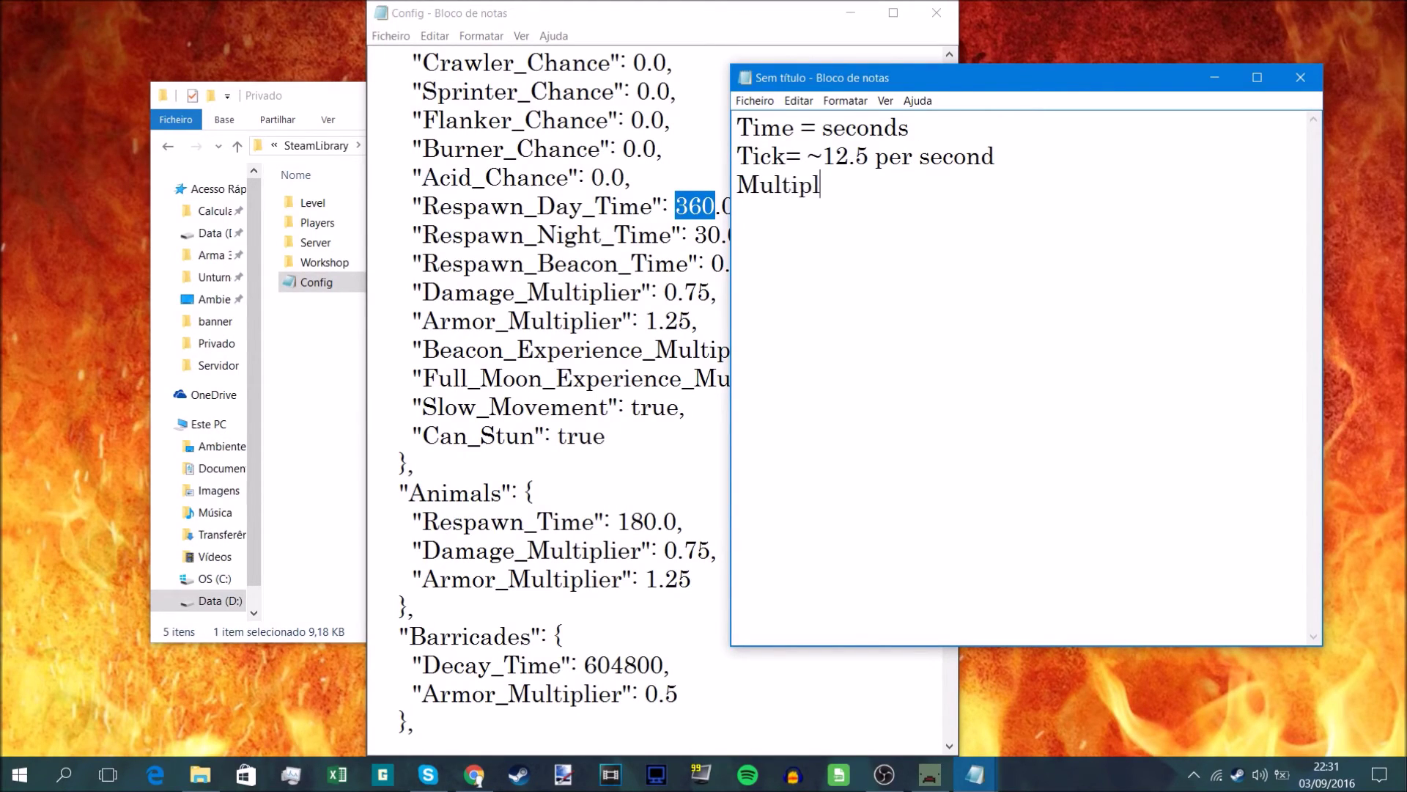
text(ier = 0-100%)
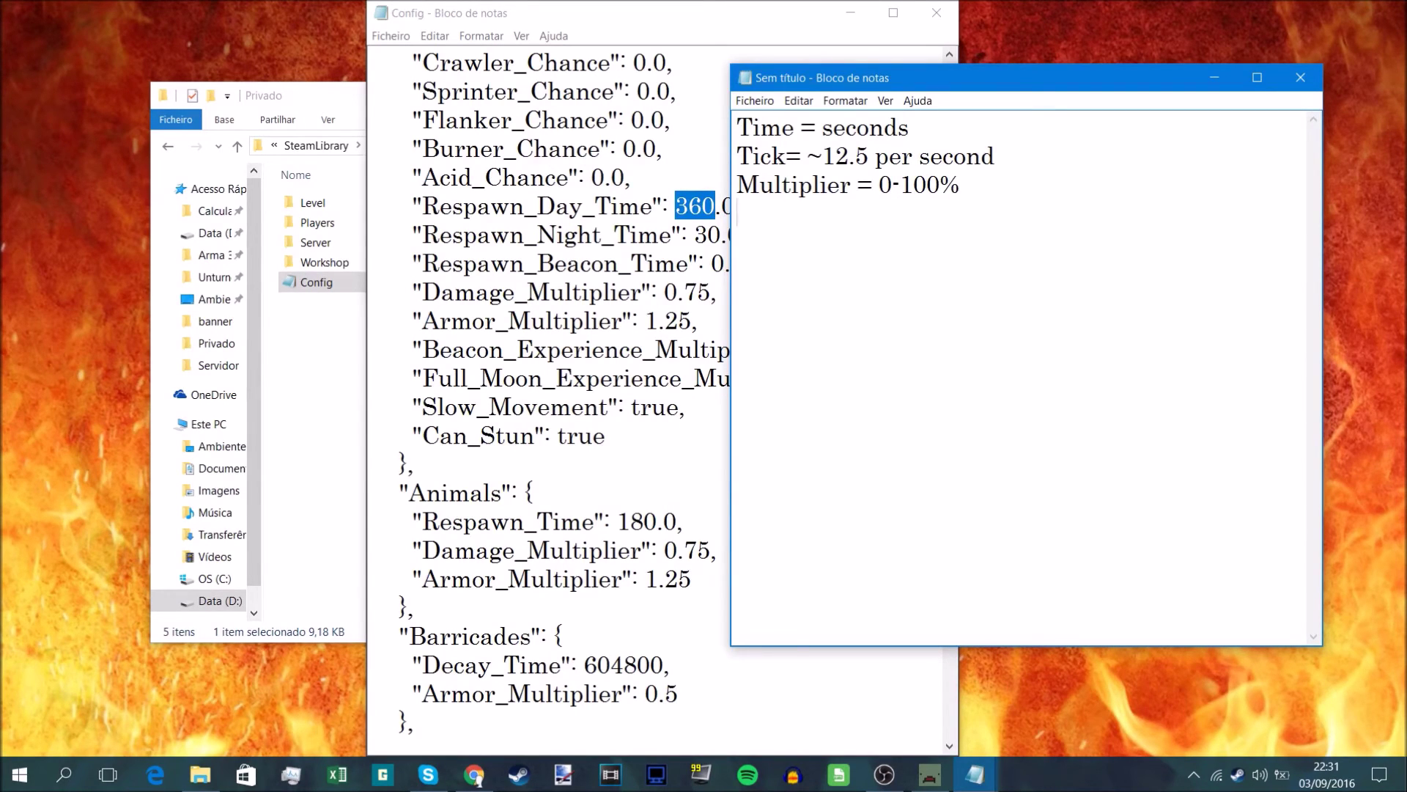
text(Che)
key(BackSpace)
text(ance = )
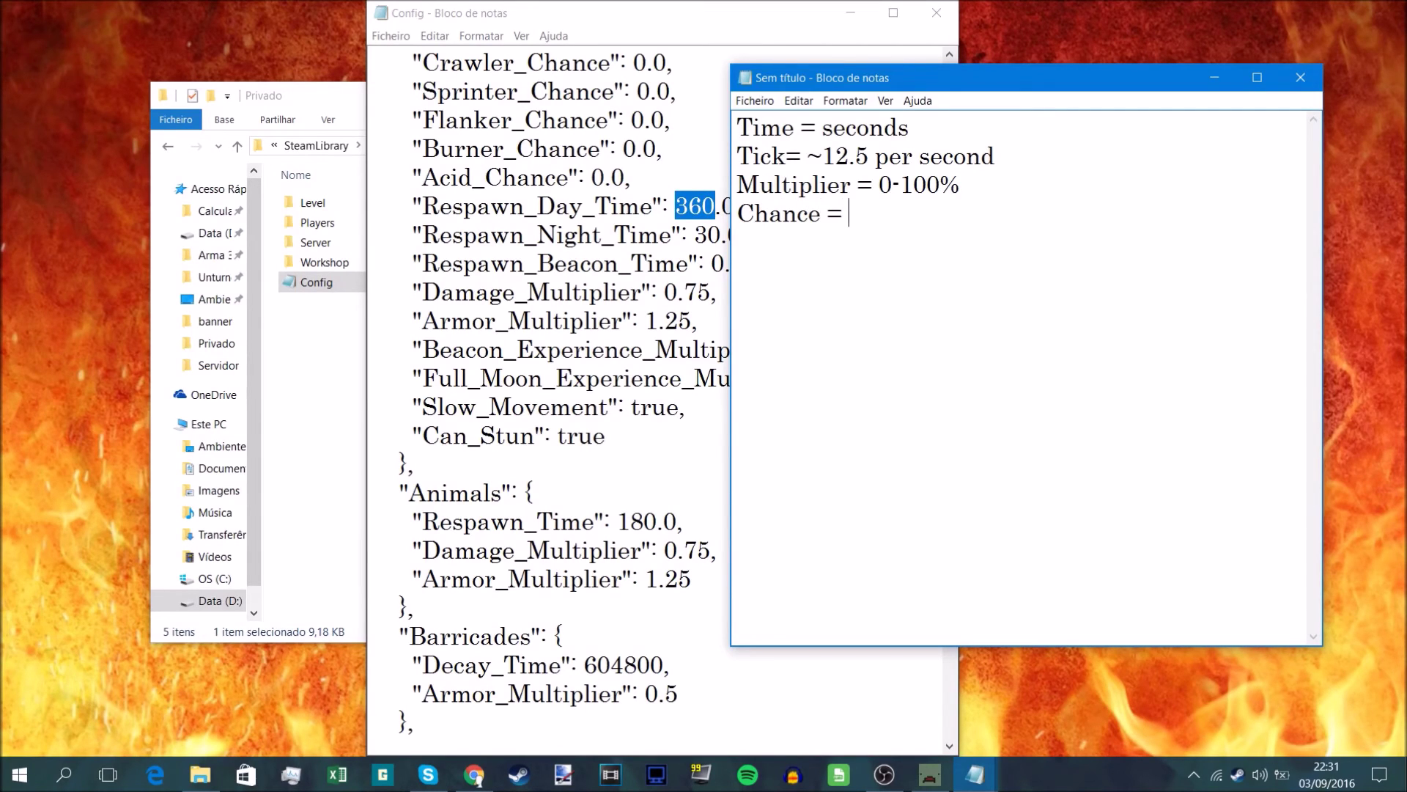
text(0-100%)
- Add a final 'false and true' line and move the note to the right
key(Return)
text(Can)
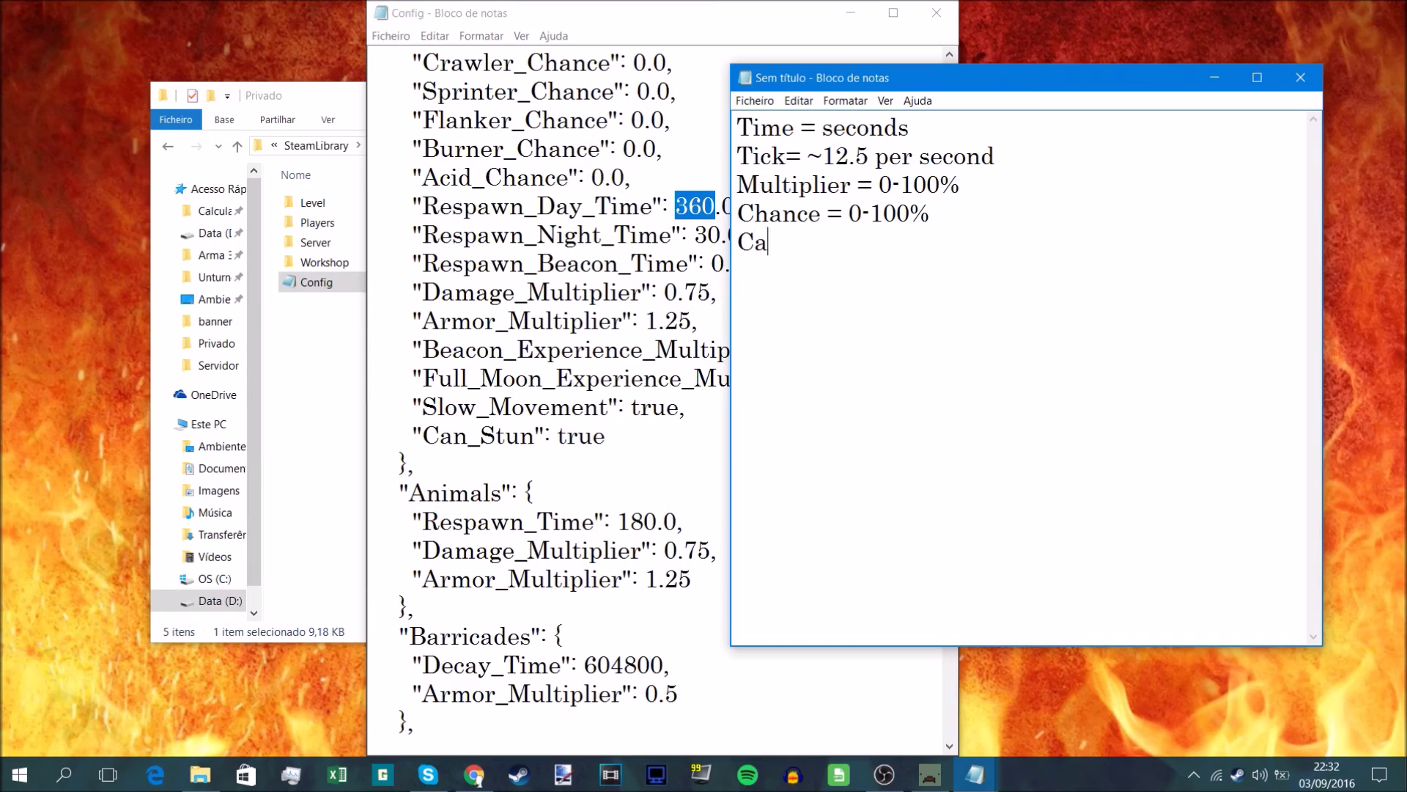
key(BackSpace)
key(BackSpace)
key(BackSpace)
key(BackSpace)
text(false abd)
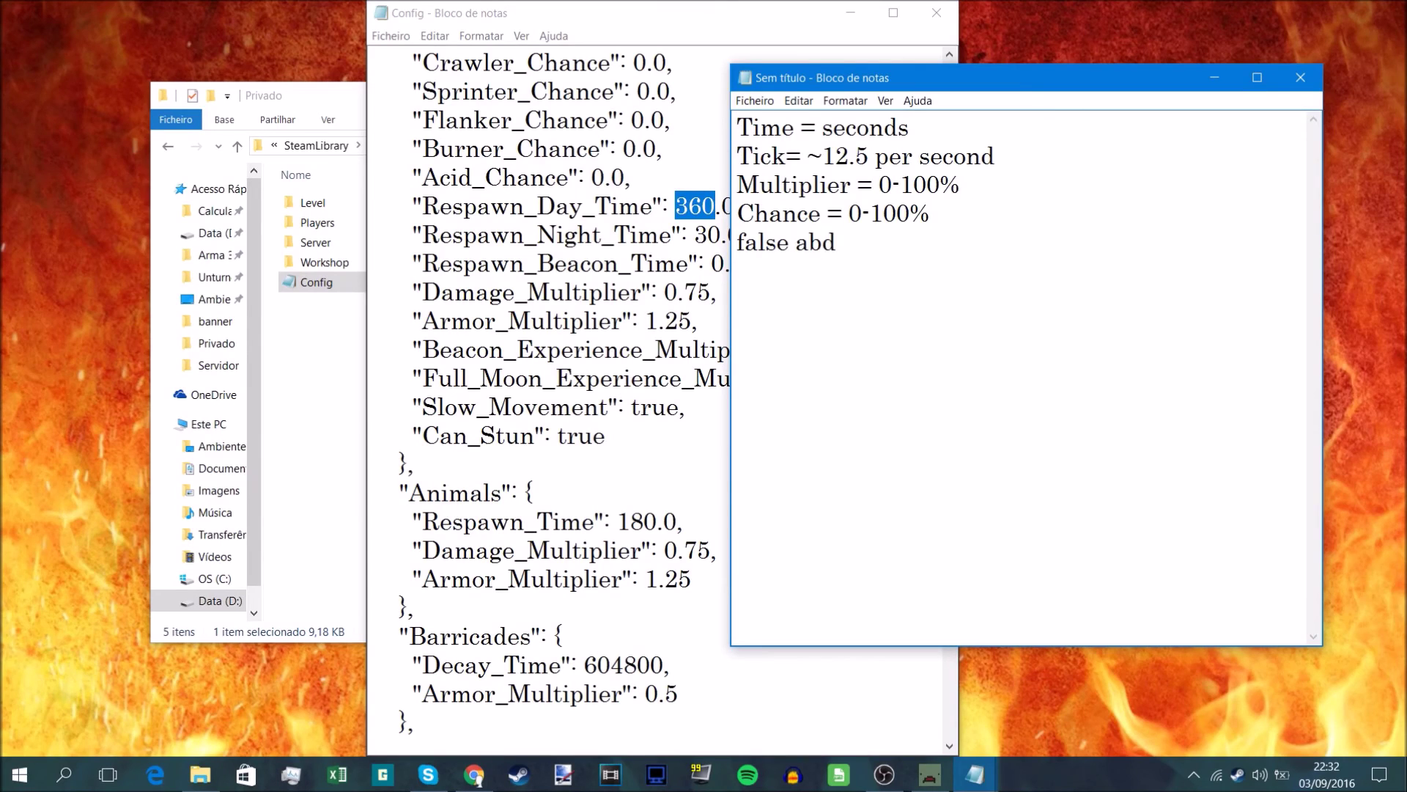
key(BackSpace)
key(BackSpace)
text(nd true)
drag(892, 80, 1023, 113)
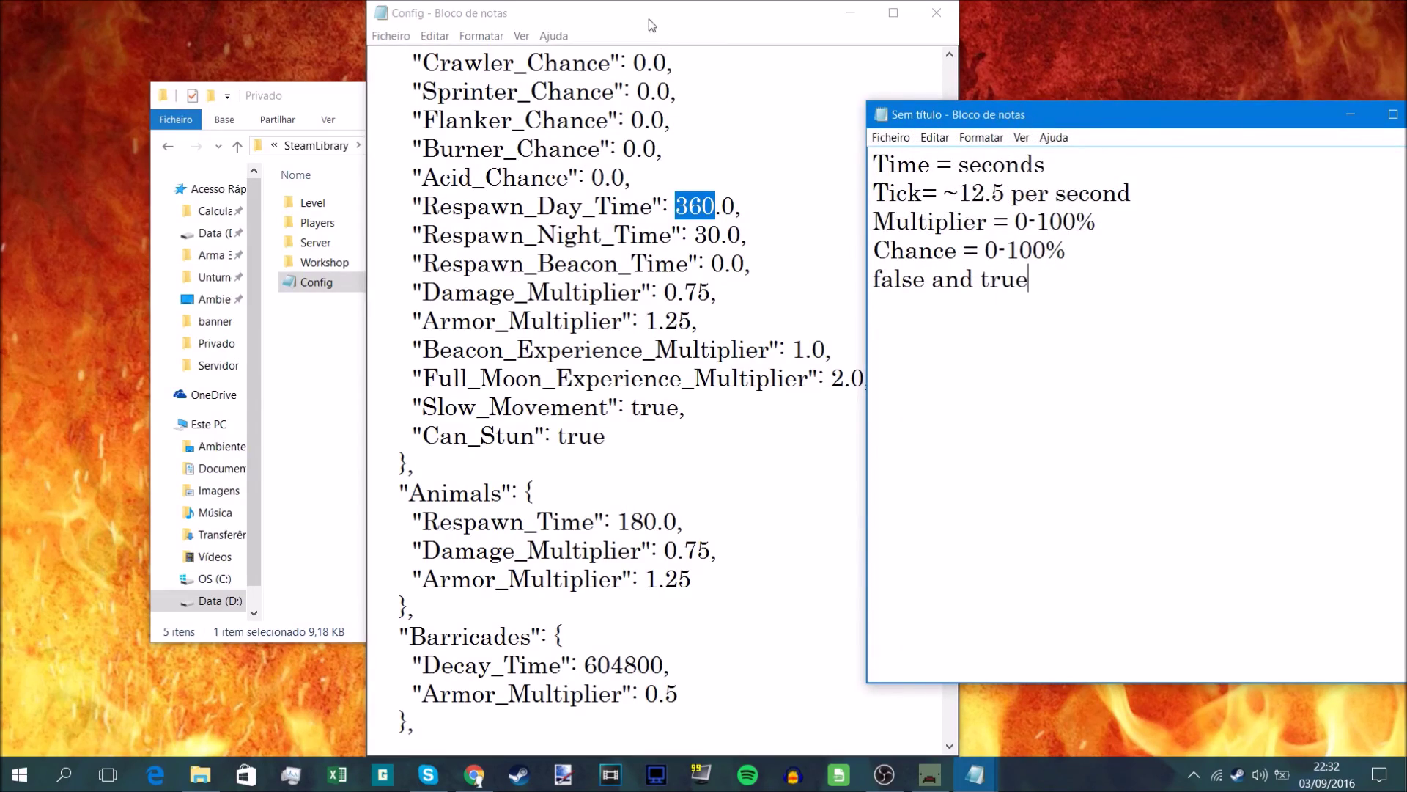
- Bring Config forward and scroll it to the top, showing the Browser and Easy sections
click(951, 156)
drag(951, 155, 939, 336)
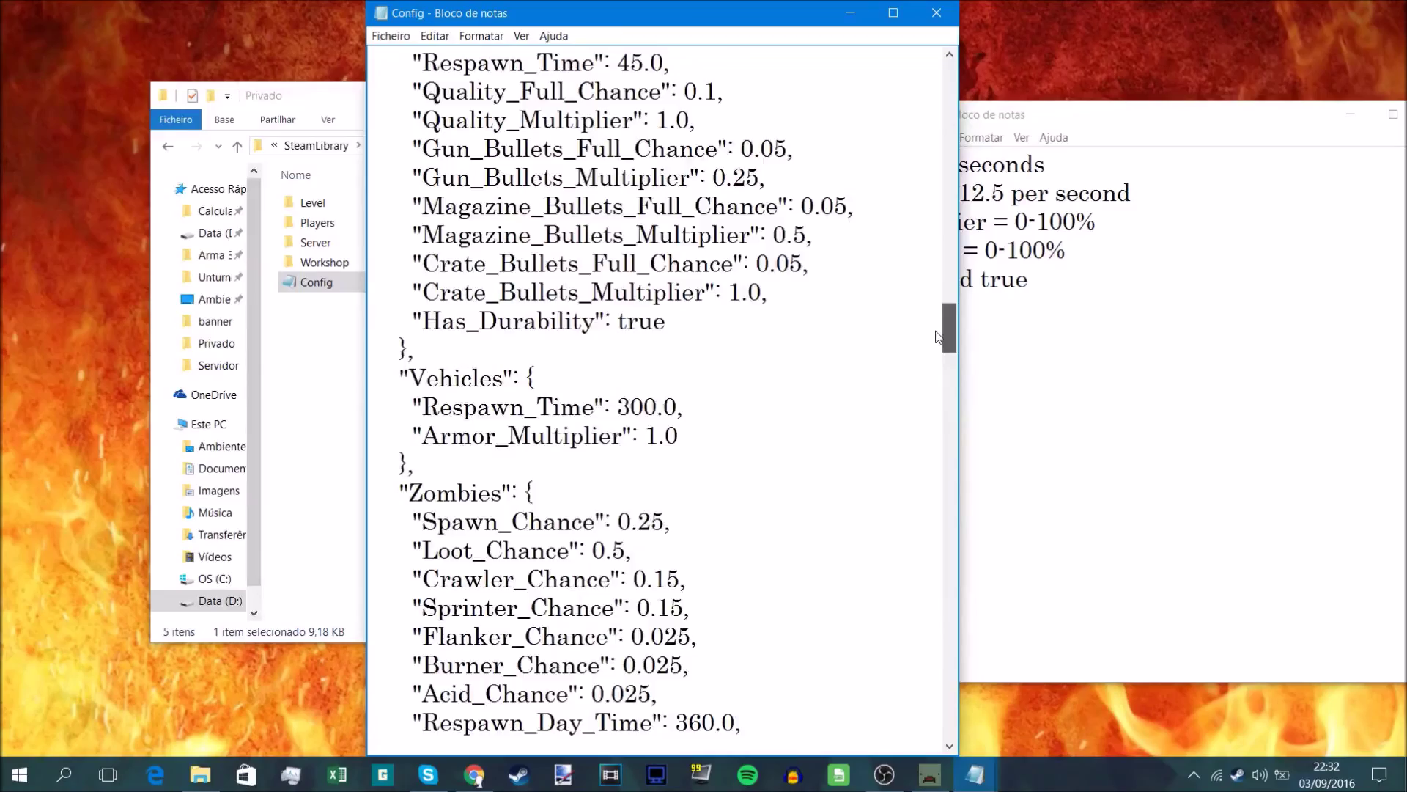
drag(939, 336, 1028, 123)
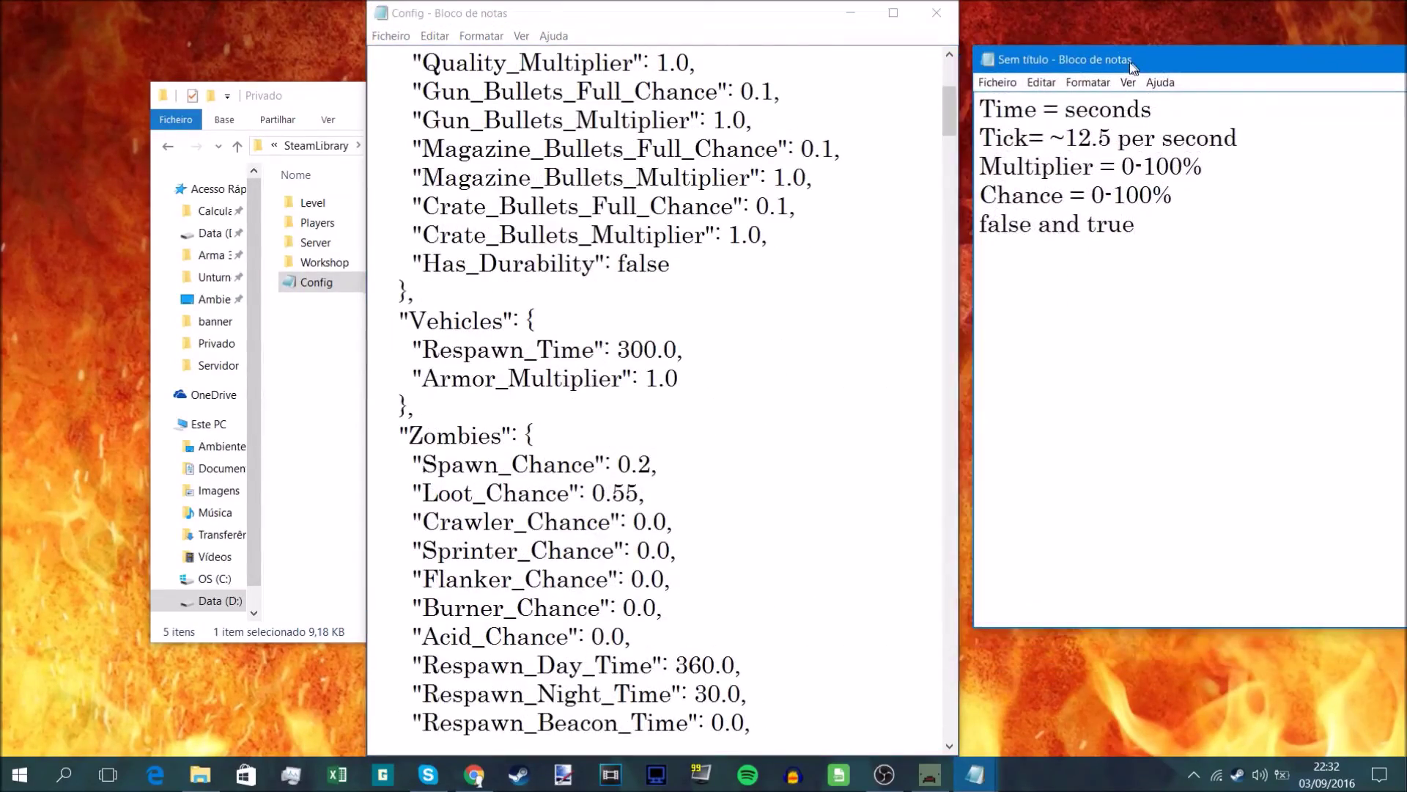
drag(949, 110, 948, 69)
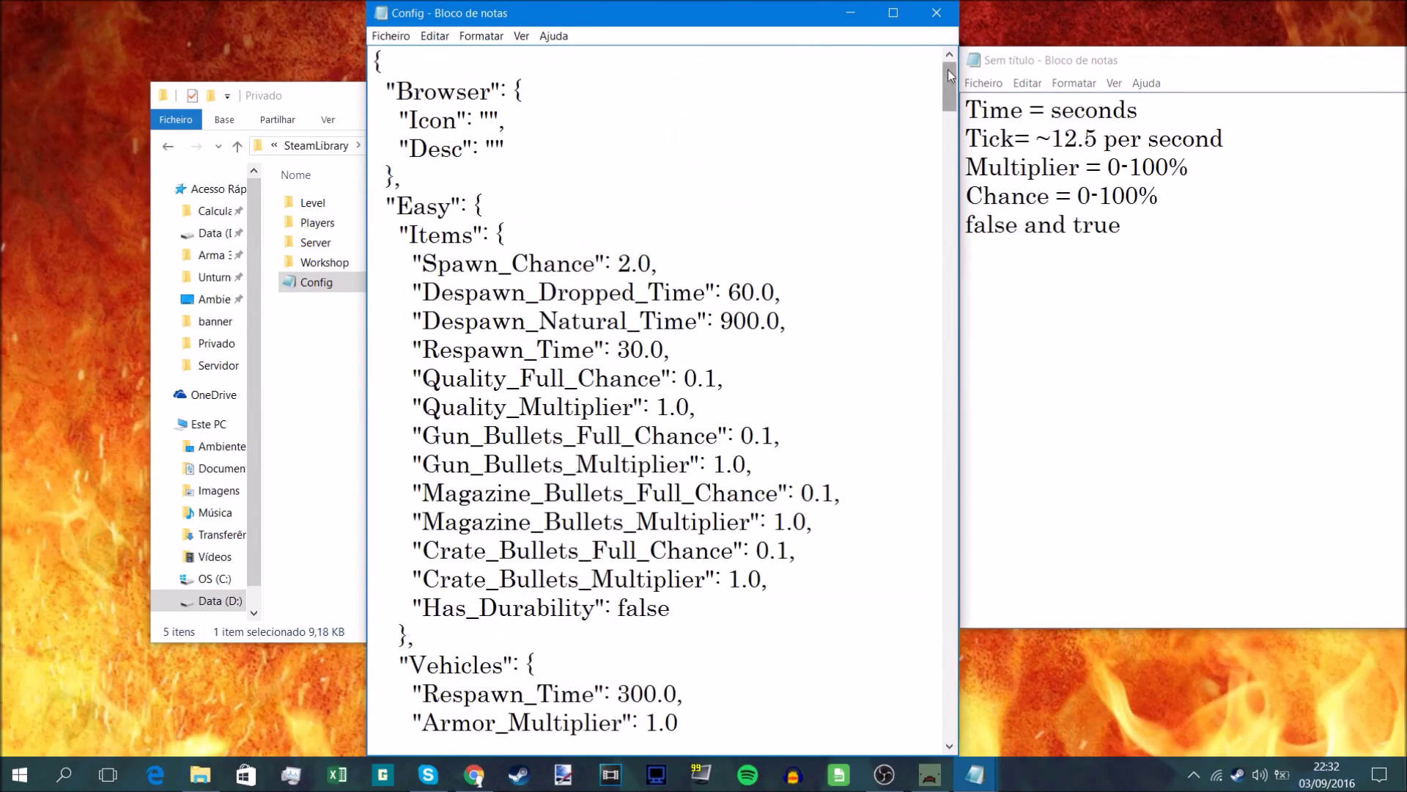